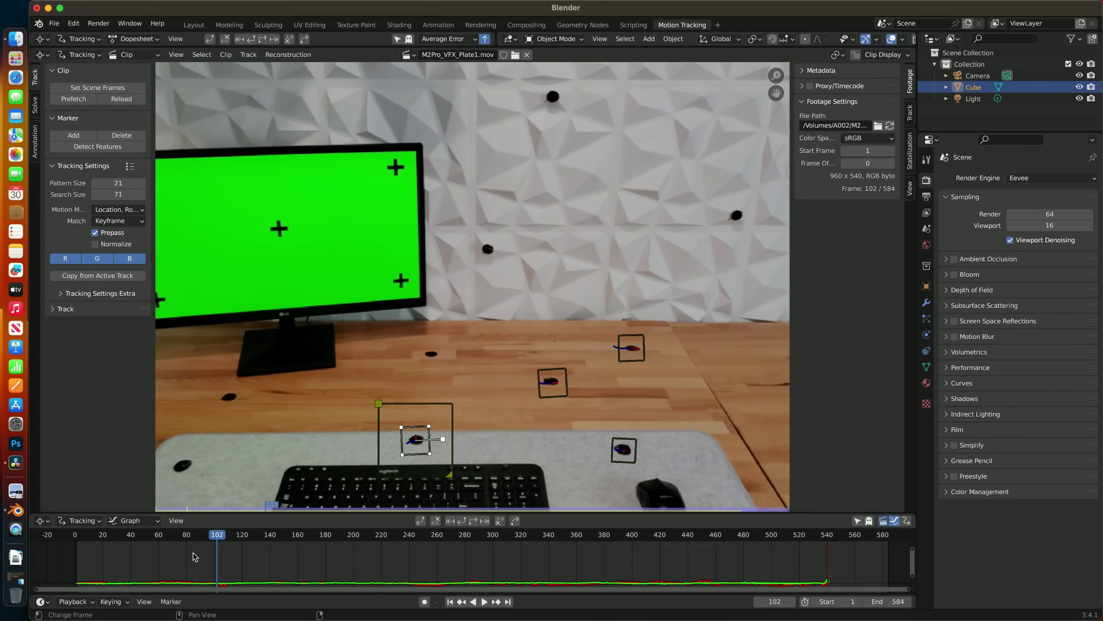
Drag Mask 3 over the wall tracking dot, setting a Mask Path keyframe at this frame
left_click_drag(193, 552, 86, 550)
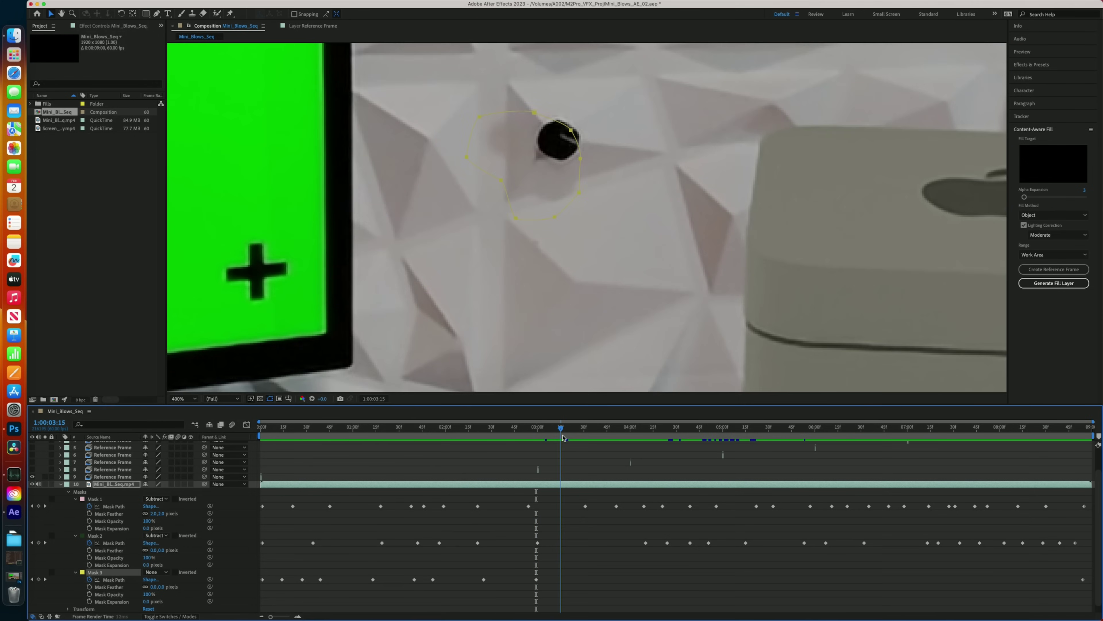
left_click_drag(505, 217, 519, 211)
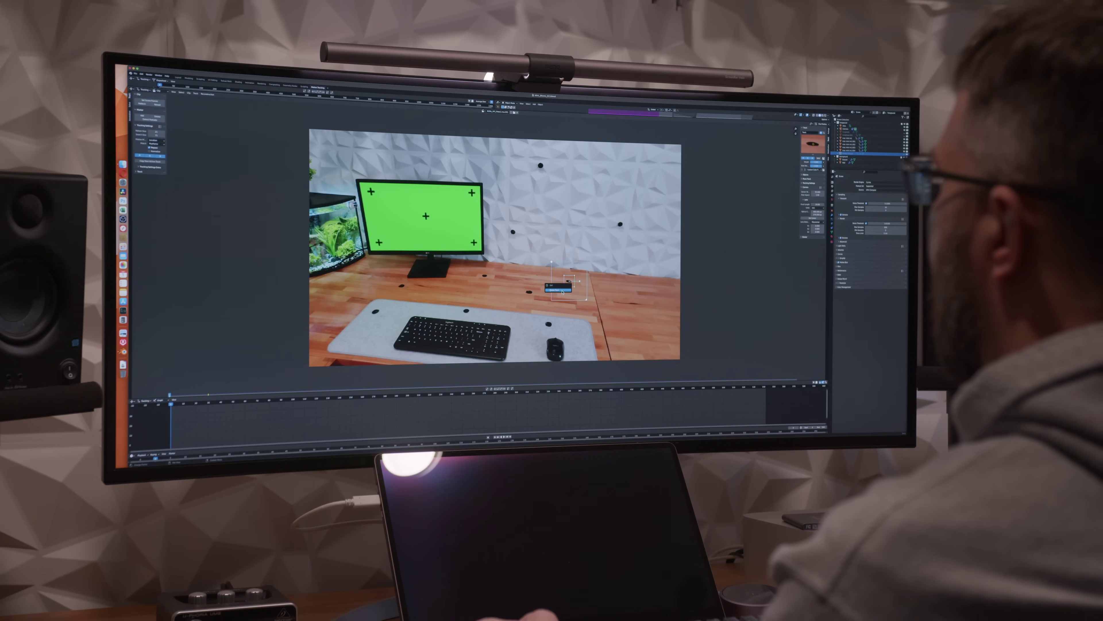
Delete the unwanted marker from the desk clip and play the footage back
left_click(560, 290)
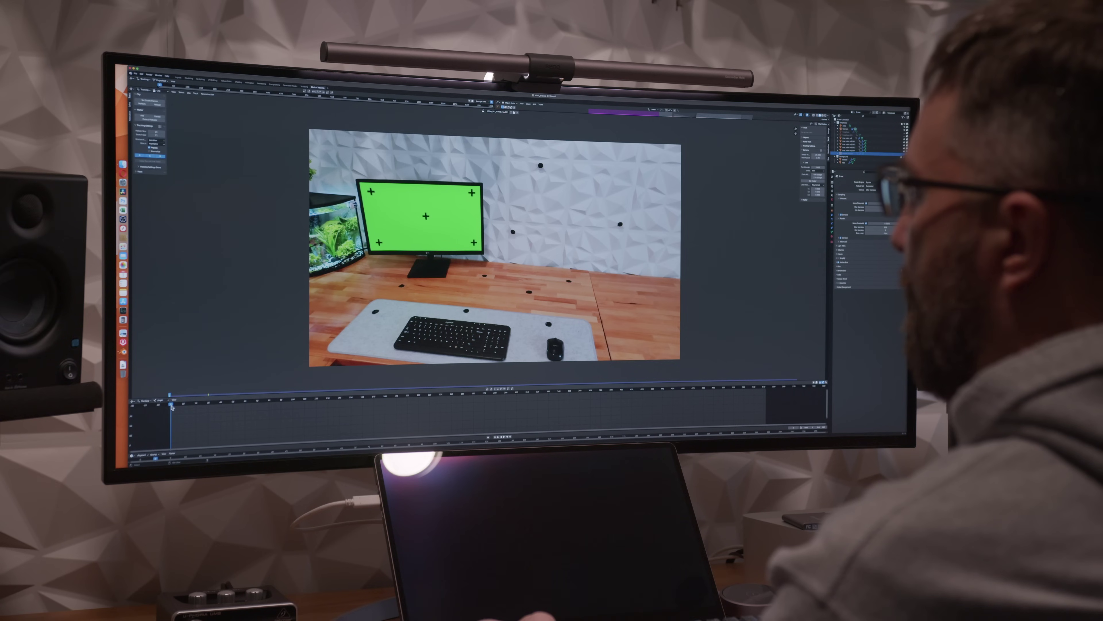
key("space")
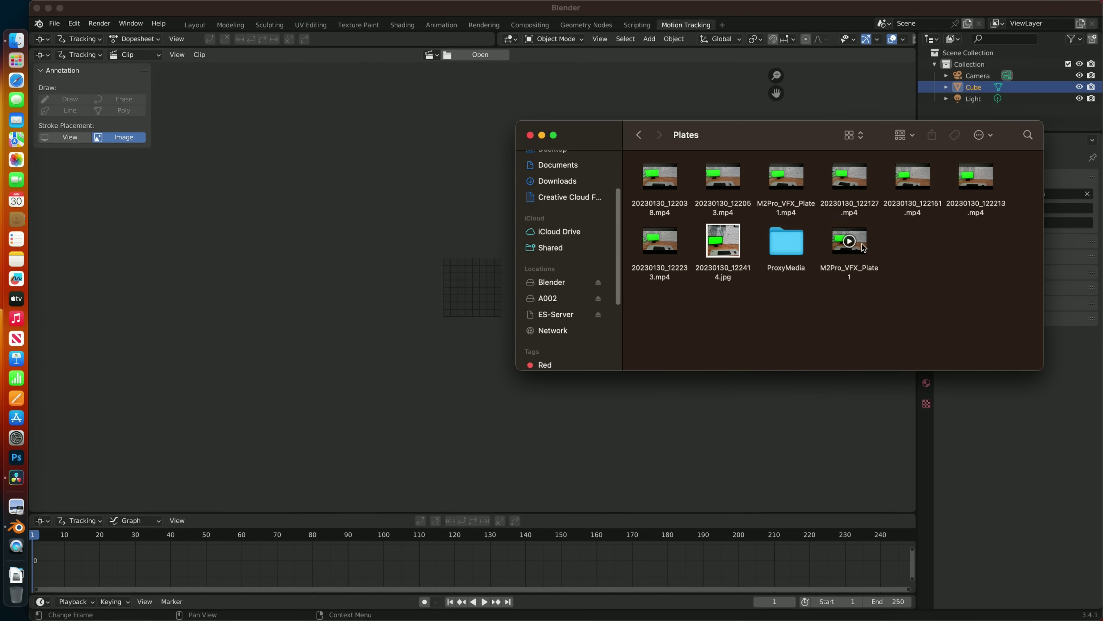
Load M2Pro_VFX_Plate1.mov, track its markers forward and solve the camera motion
left_click_drag(465, 285, 465, 281)
left_click_drag(456, 507, 710, 545)
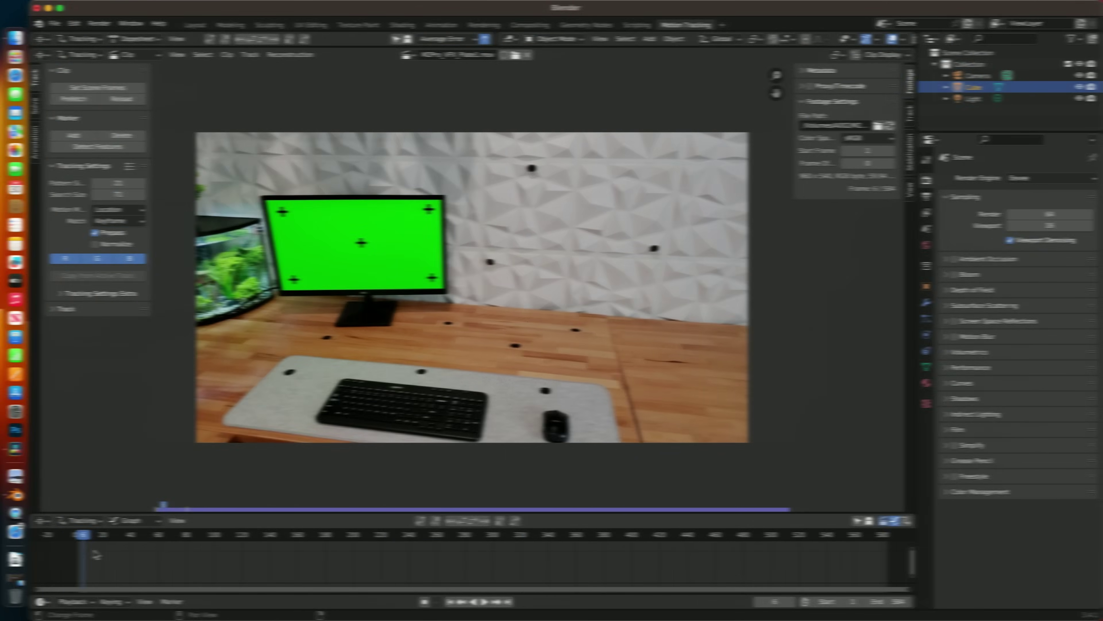
left_click_drag(295, 571, 158, 574)
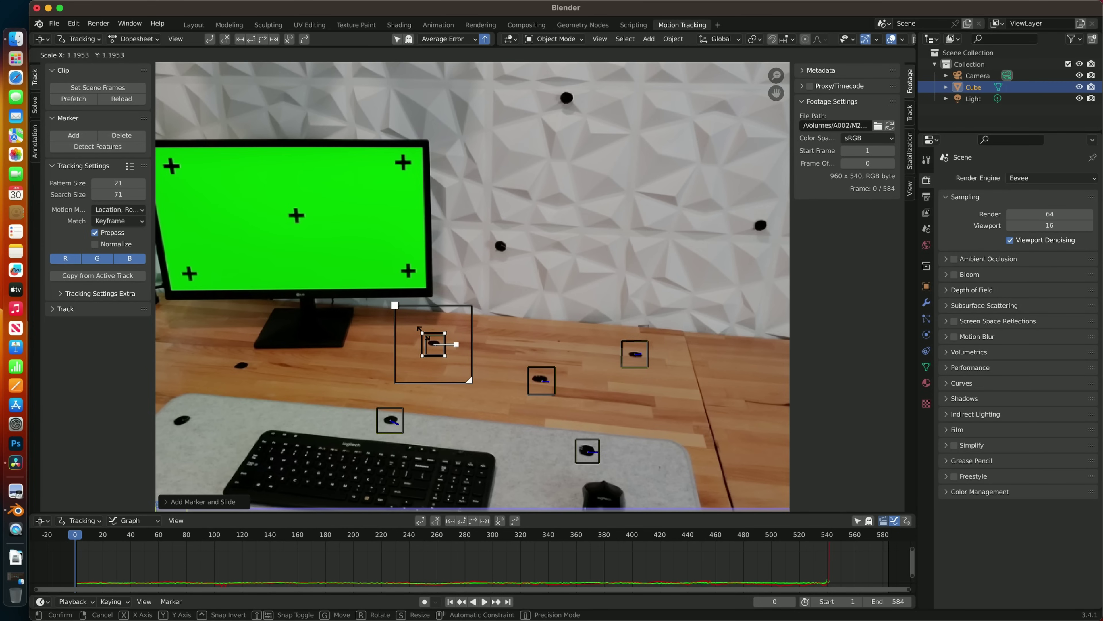
left_click(474, 521)
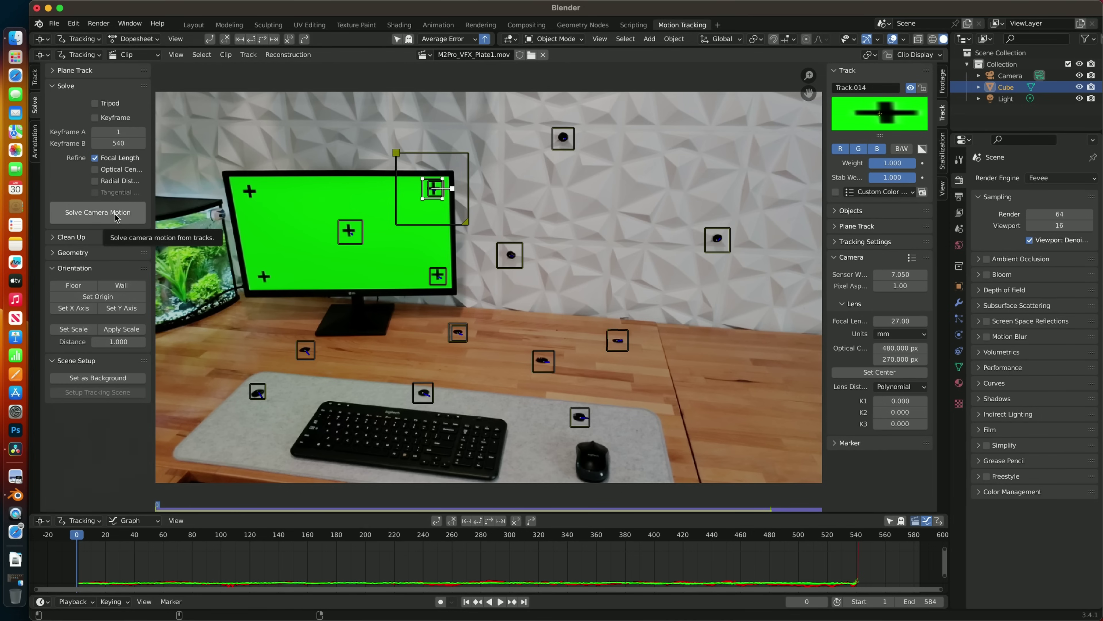
left_click(114, 215)
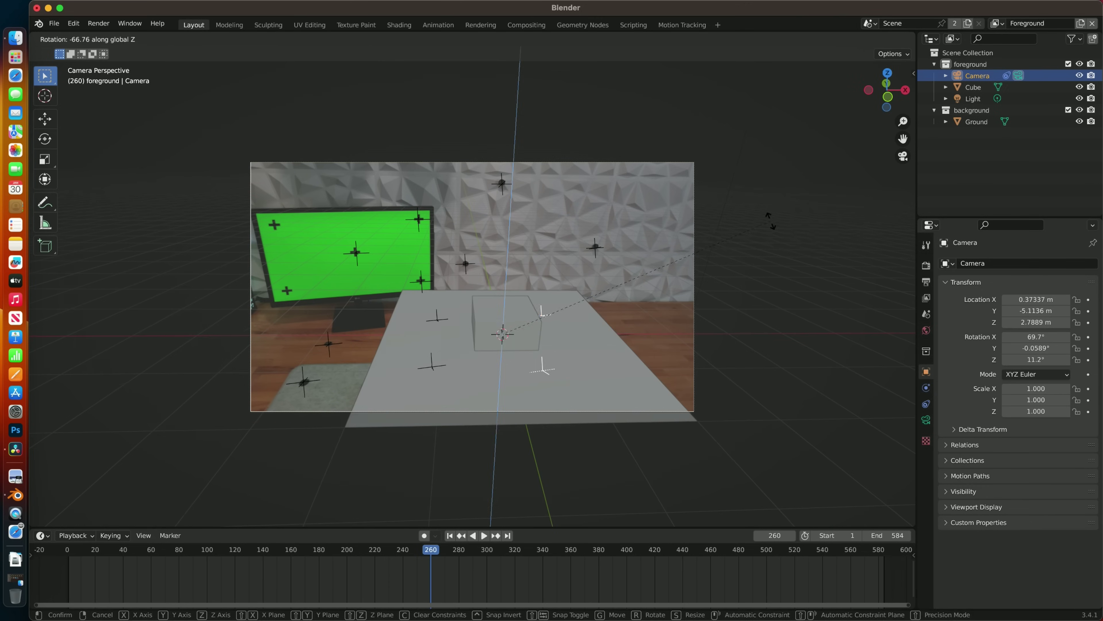
Move the ground plane to fit the tracked desk
left_click(512, 331)
key("g")
left_click(505, 332)
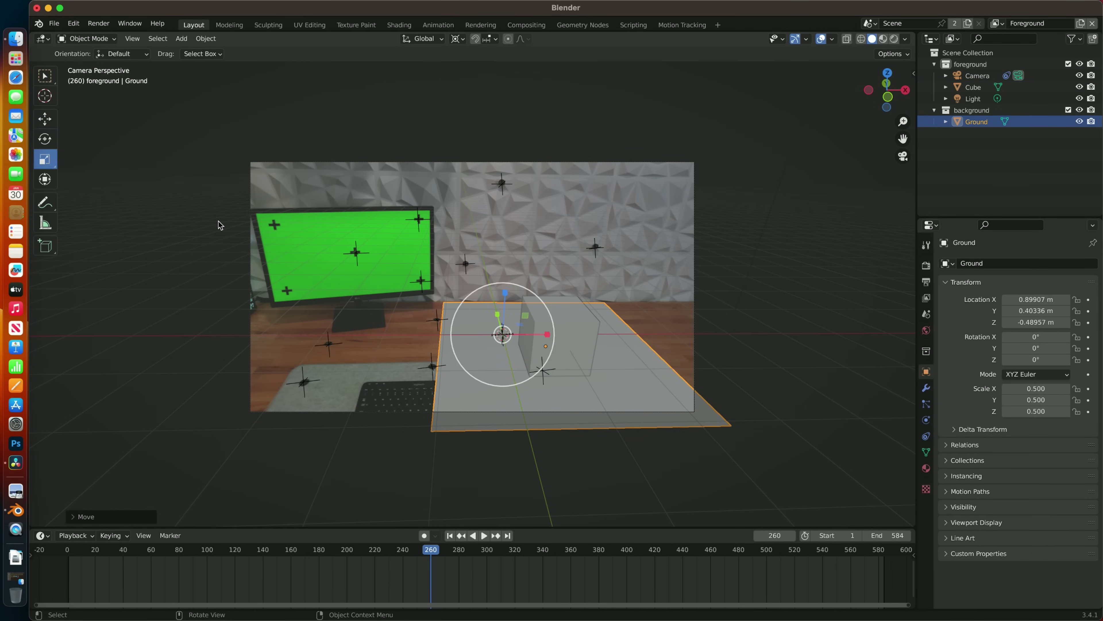
Bring the Mac mini model into the scene and delete the placeholder cube
left_click(558, 333)
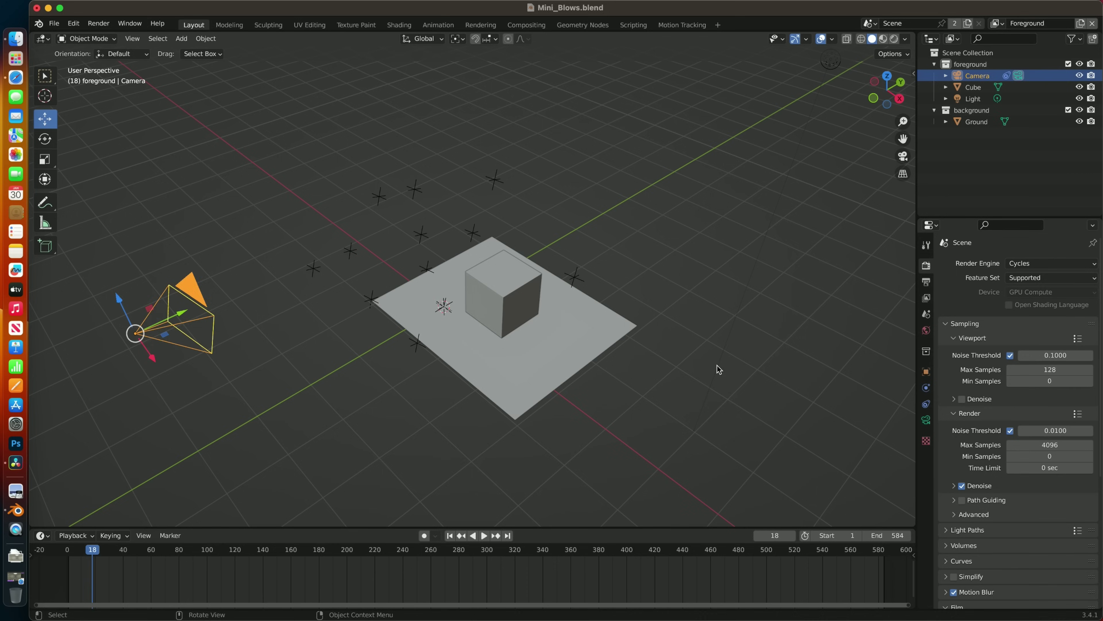
key("ctrl+v")
left_click(505, 295)
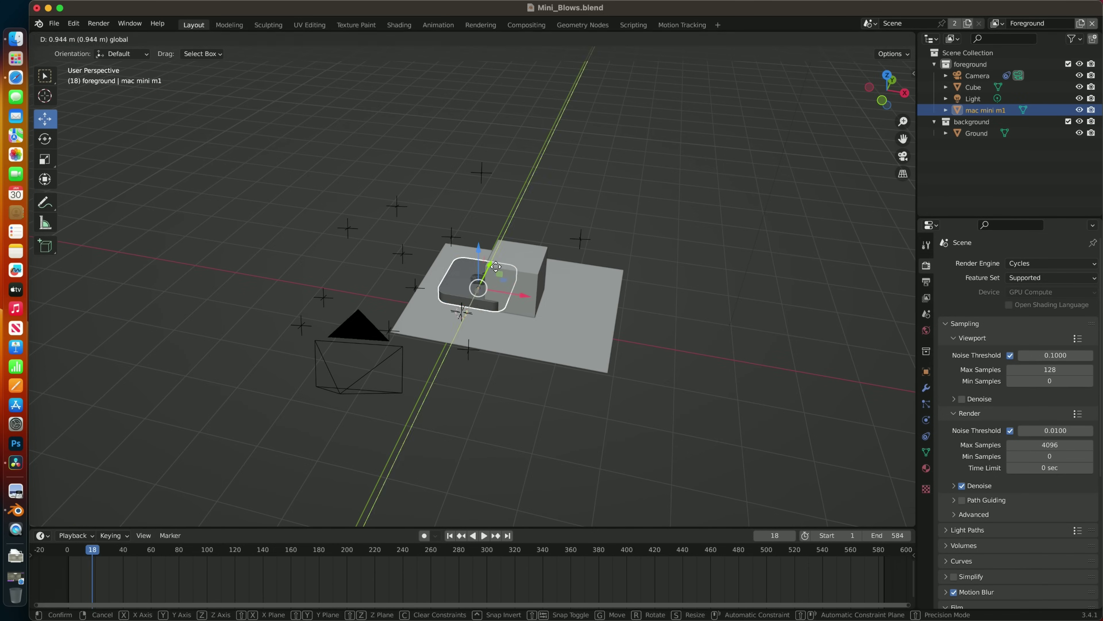
left_click(531, 259)
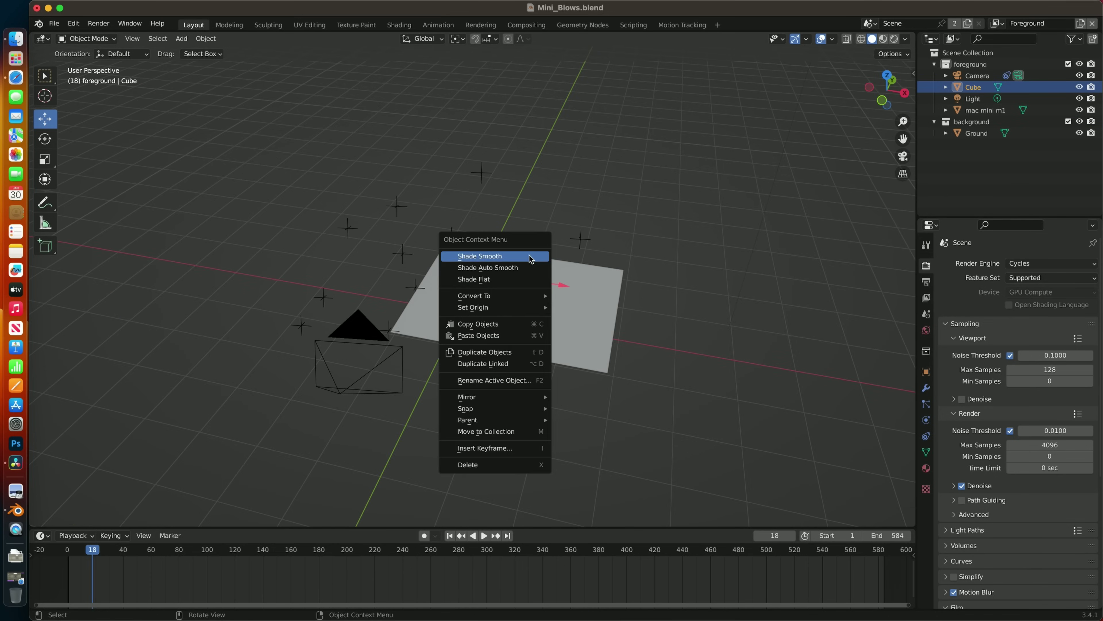
key("Delete")
Check the track in camera view, light with Indoor_Overhead_Light_2k.exr, and raise a Mac mini copy
key("KP_0")
key("space")
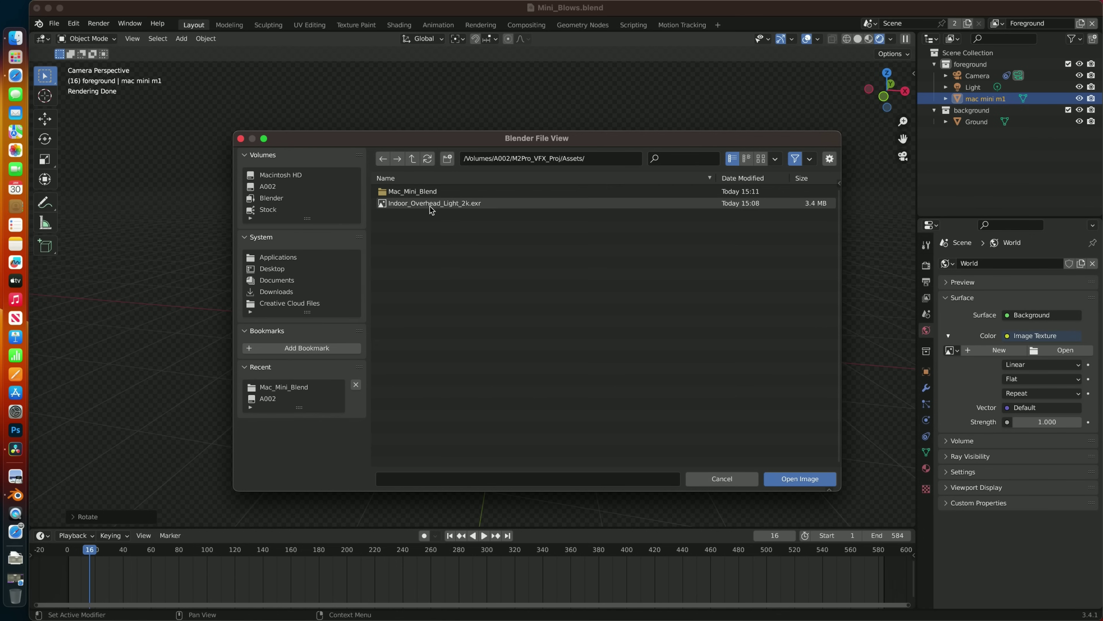
double_click(430, 205)
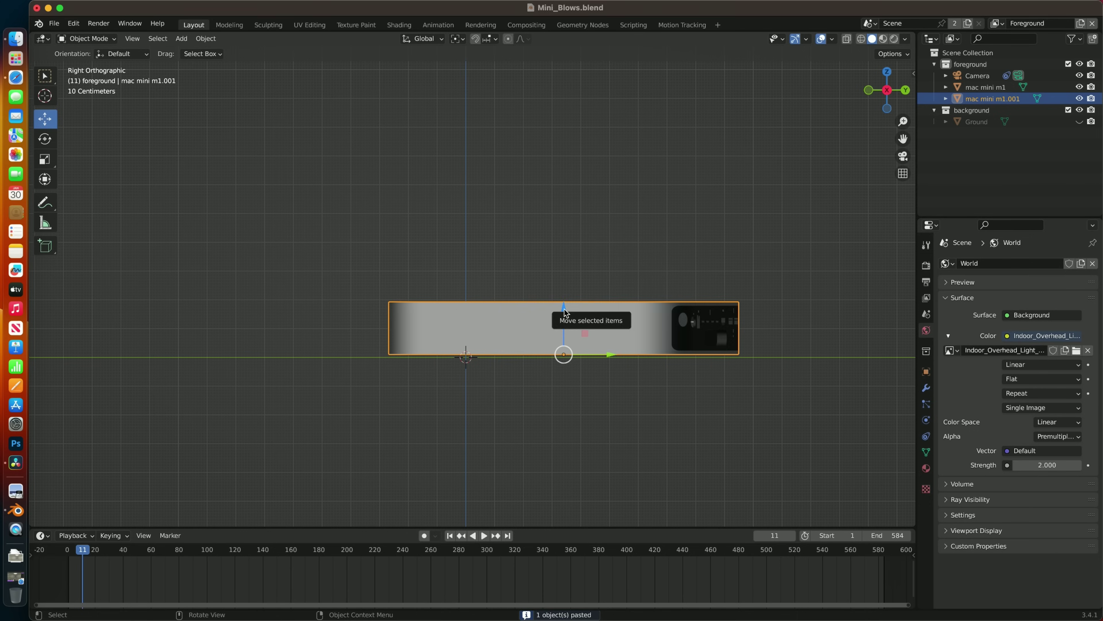
key("g")
key("z")
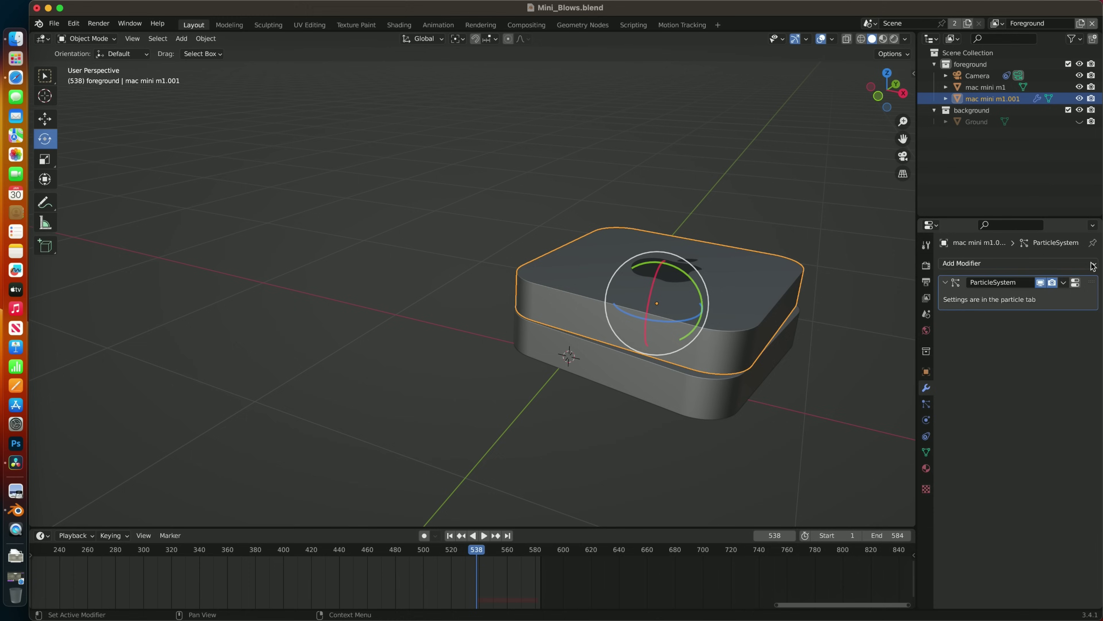
Add a particle system and Explode modifier to the Mac mini, previewing fragments near frame 539
left_click(1018, 263)
left_click(1057, 336)
left_click_drag(475, 552, 479, 560)
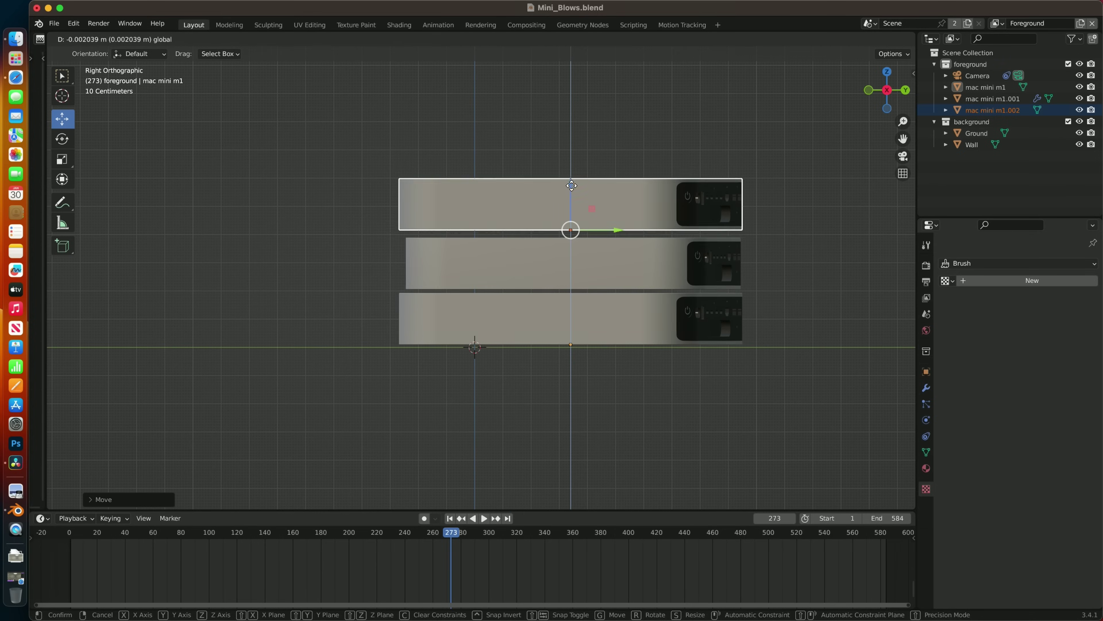
Nudge the top Mac mini up and stack another copy above it
left_click_drag(573, 188, 573, 193)
key("g")
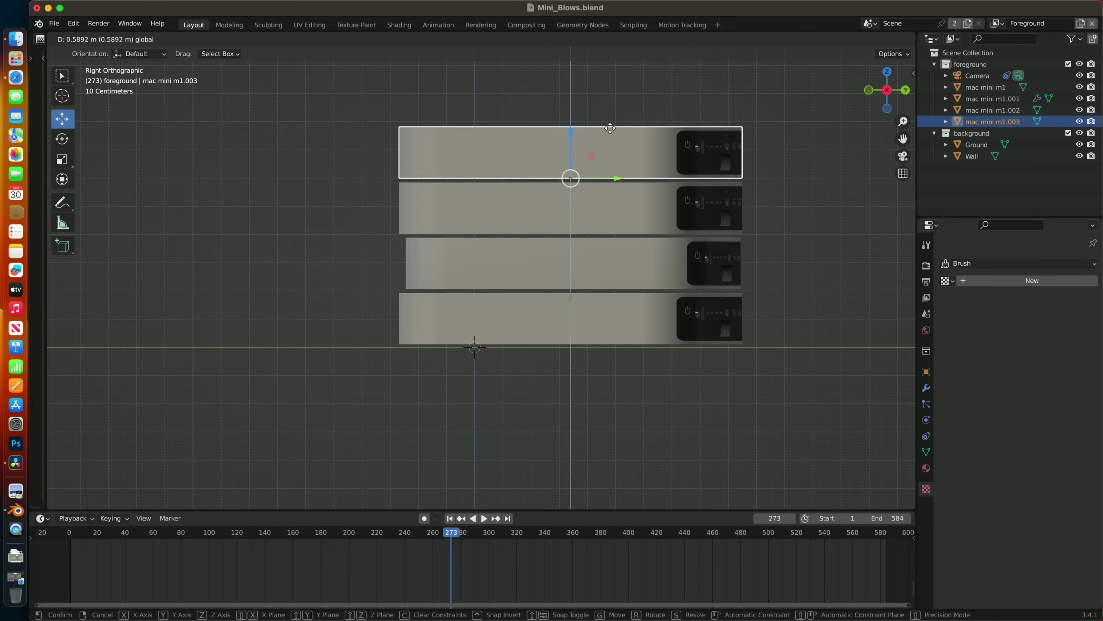
left_click(619, 229)
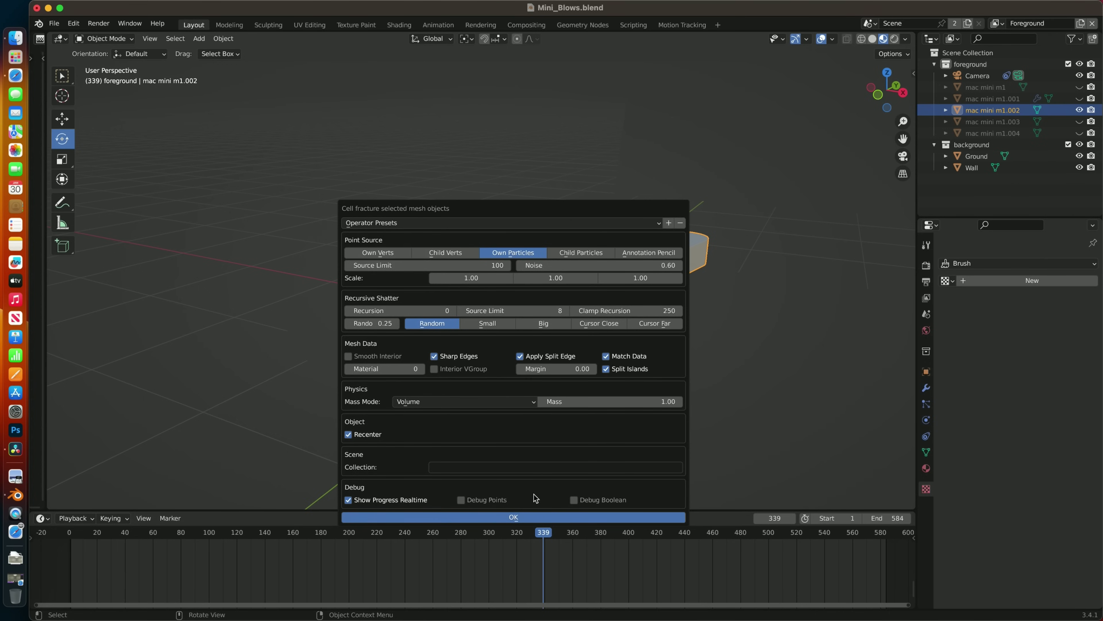
Run Cell Fracture on mac mini m1.002, then rerun it with Noise at 0.25
left_click(533, 518)
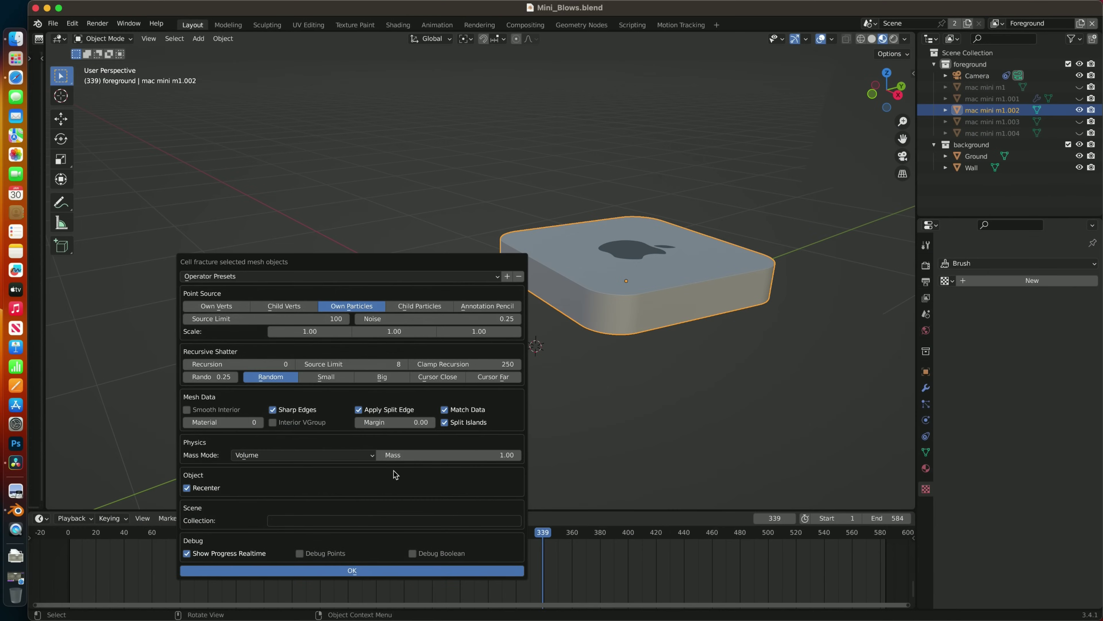
left_click(352, 570)
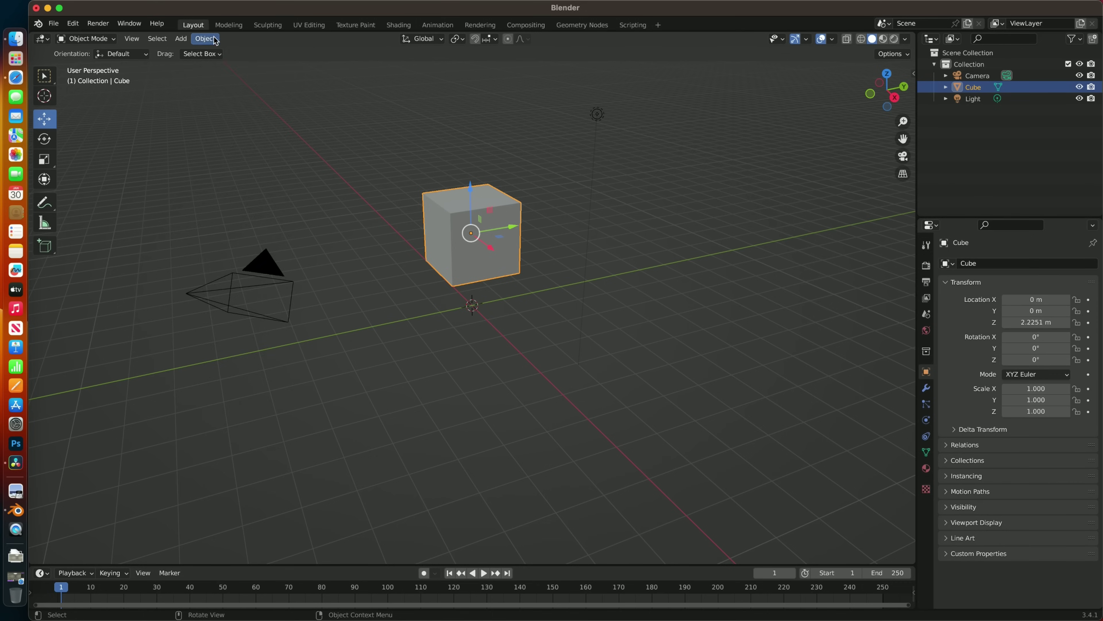
Run Object > Quick Effects > Cell Fracture on the default test cube
left_click(205, 38)
mouse_move(285, 361)
left_click(324, 410)
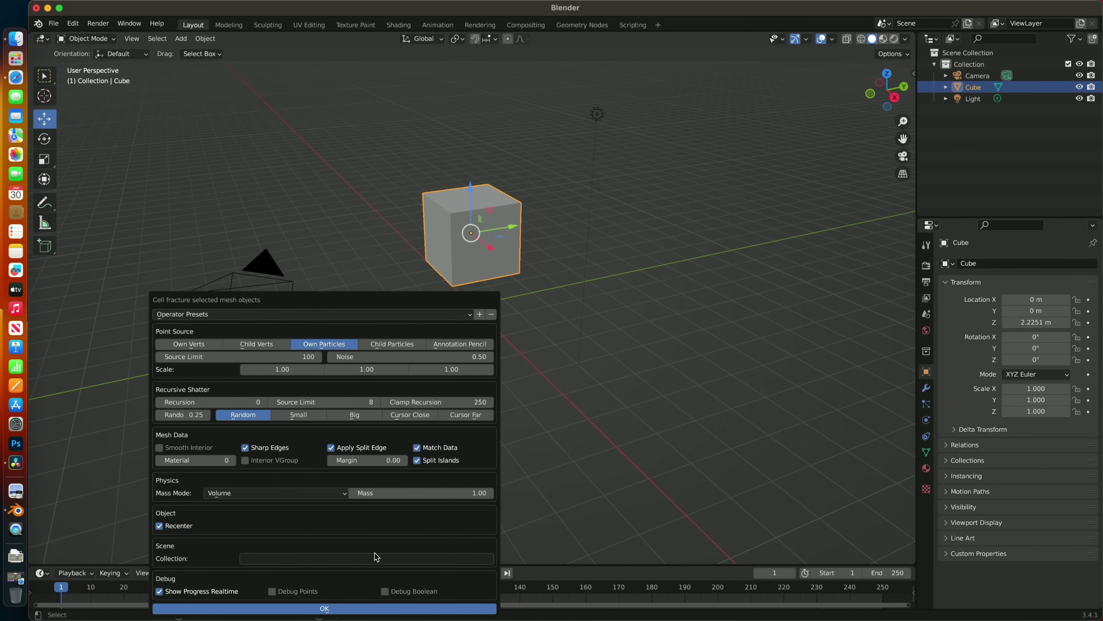
left_click(376, 608)
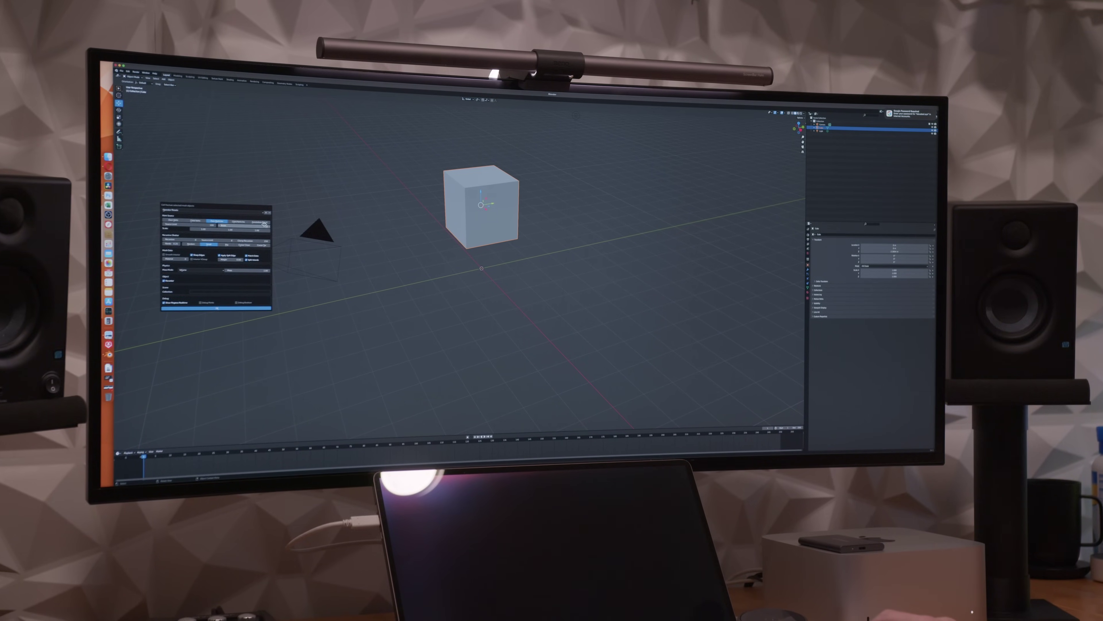
Re-fracture the cube with the noise value changed to 25 and orbit to inspect the cells
double_click(226, 225)
type("25")
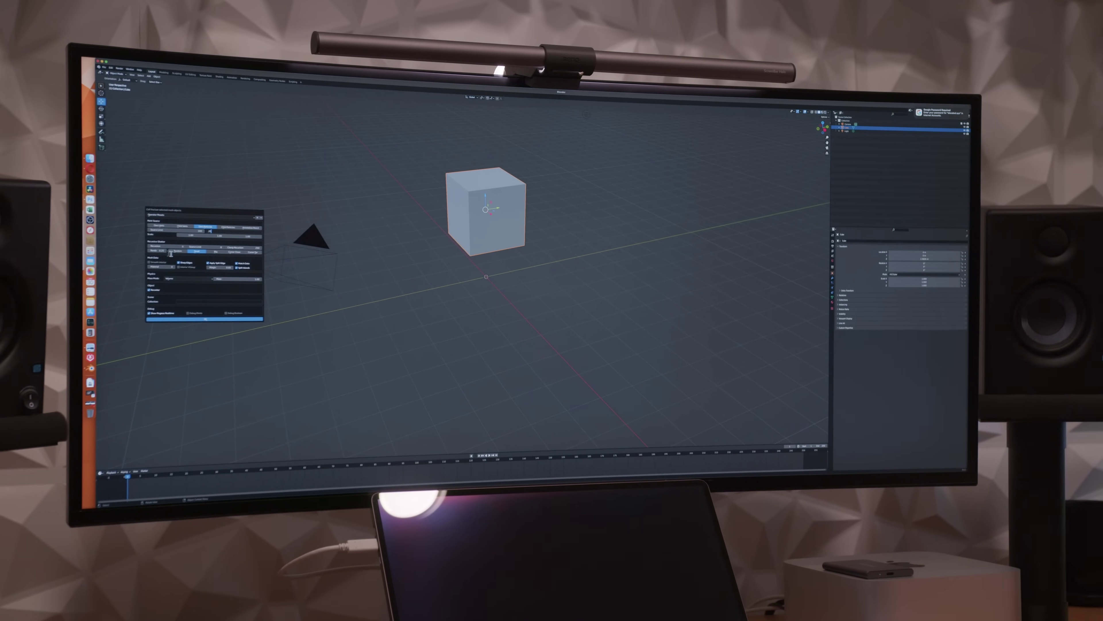
left_click(215, 318)
middle_click_drag(543, 162, 499, 243)
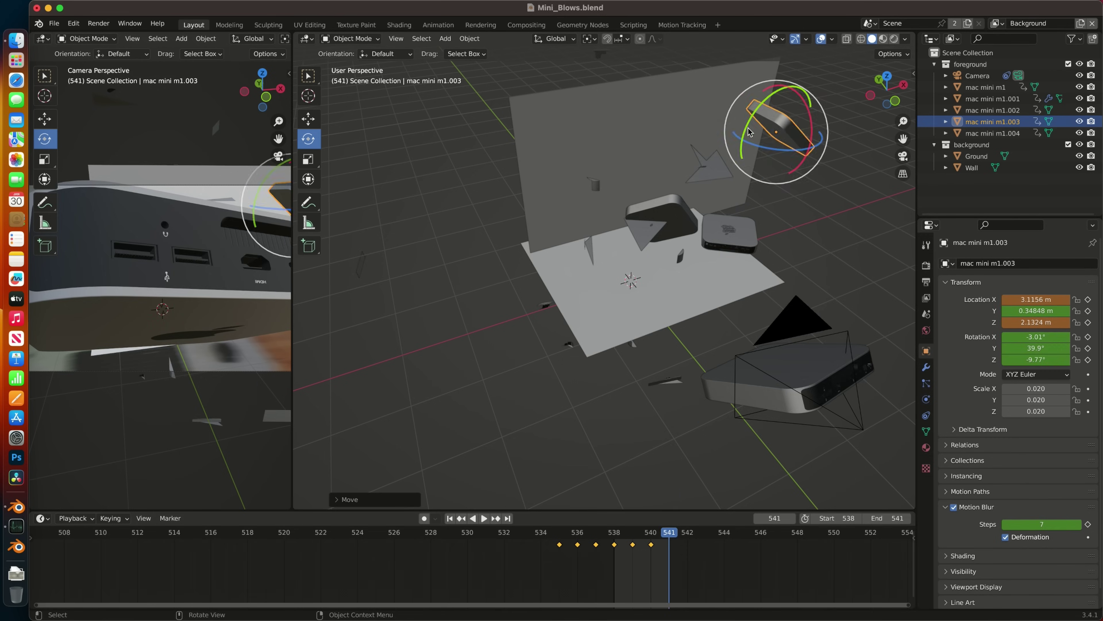
key("shift+space")
Play the fragment animation and slide mac mini m1.004 along the X axis
key("g")
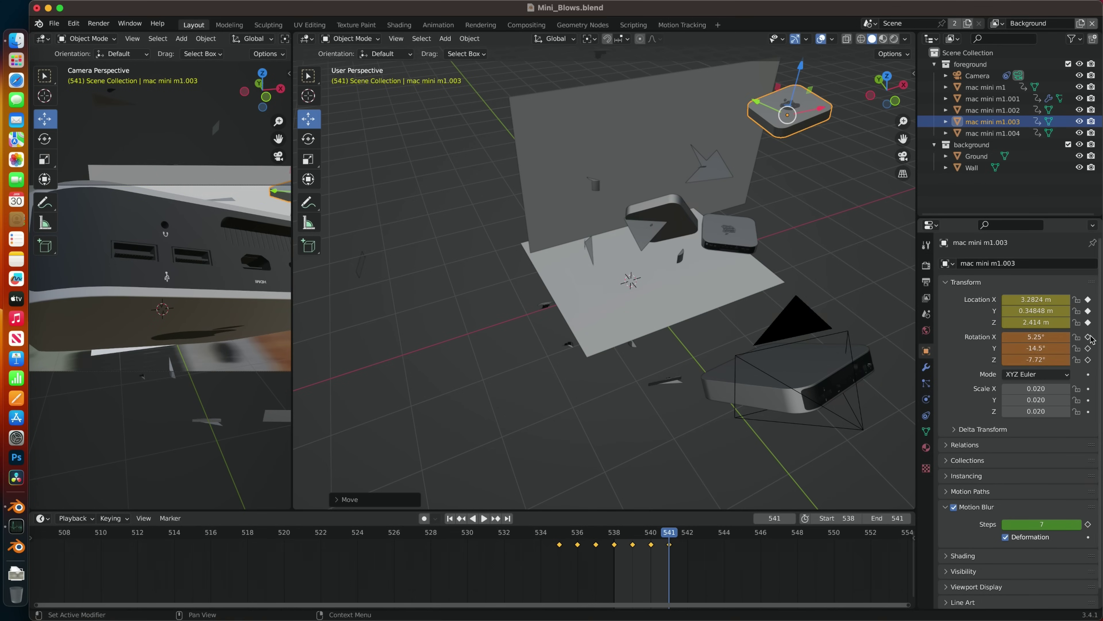
key("space")
key("space")
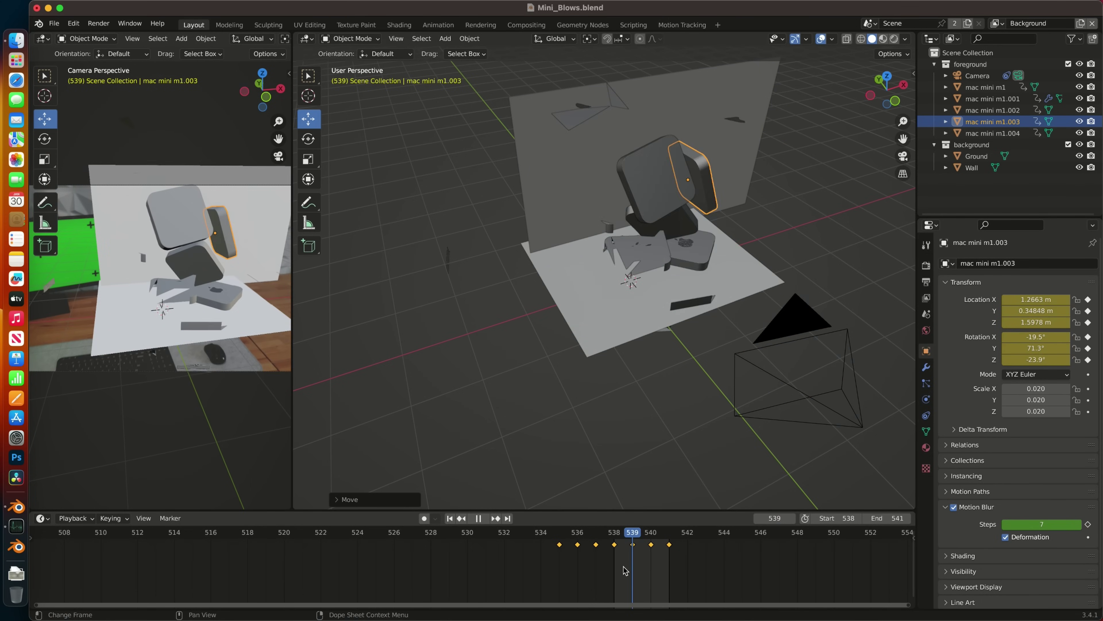
left_click(654, 217)
middle_click_drag(654, 217, 695, 279)
left_click_drag(695, 279, 670, 279)
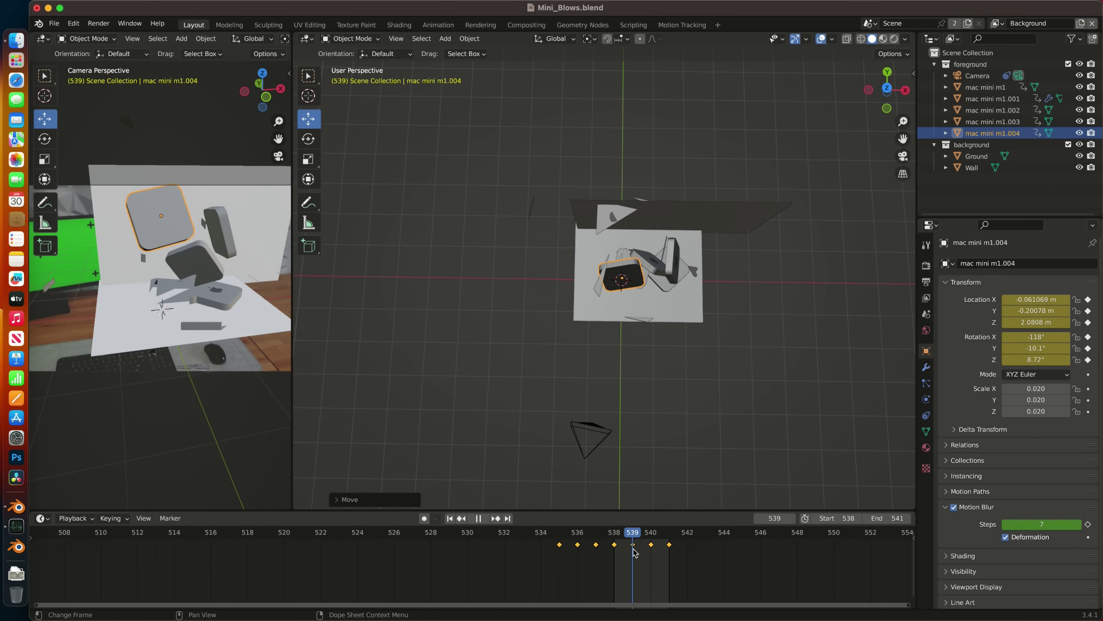
Tilt mac mini m1.002 to a new angle and keyframe the rotation at frame 540
key("space")
left_click(220, 260)
key("shift+space")
key("r")
left_click_drag(235, 218, 208, 145)
key("i")
mouse_move(560, 578)
left_mouse_down()
mouse_move(686, 579)
mouse_move(564, 582)
left_mouse_up()
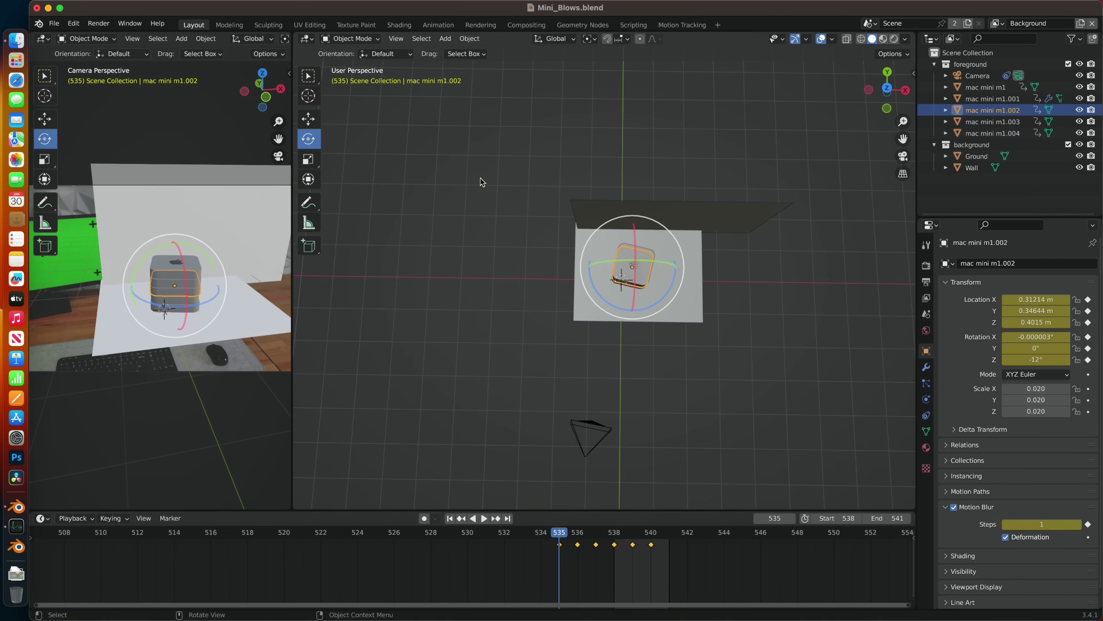
Enlarge the camera viewport and play the animation to review the changes
key("KP_0")
left_click_drag(293, 260, 46, 261)
left_click(630, 152)
key("space")
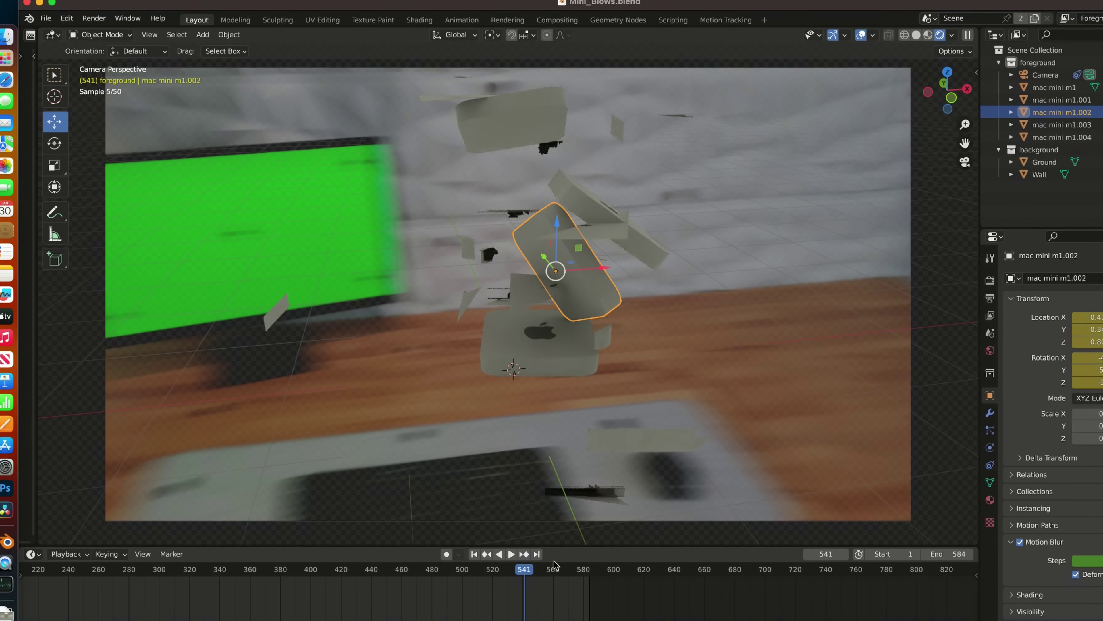
left_click_drag(531, 581, 529, 592)
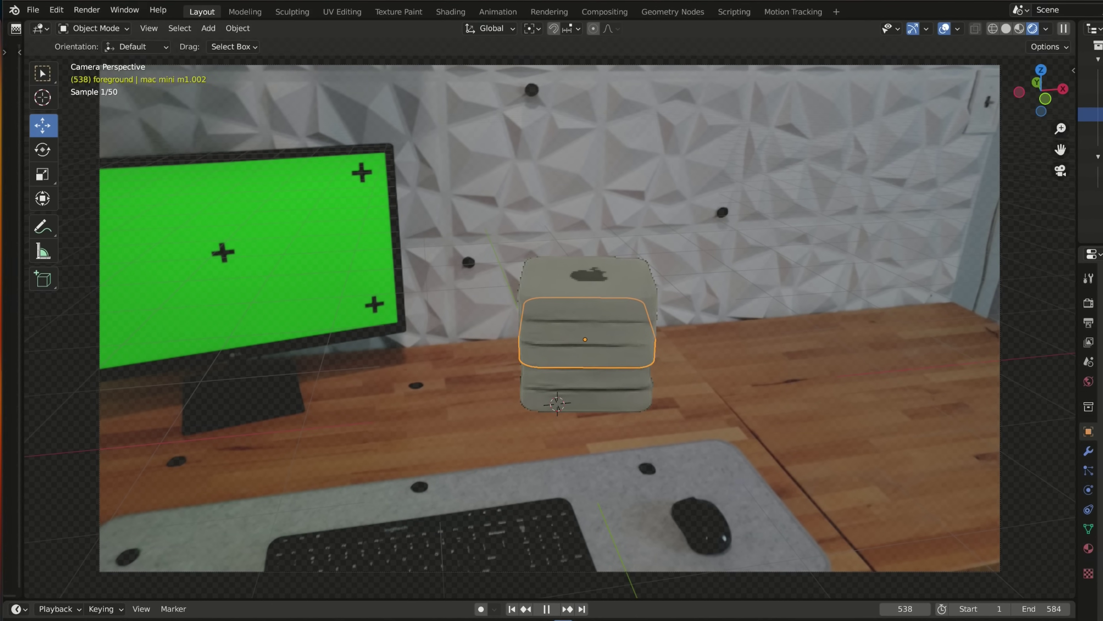
key("space")
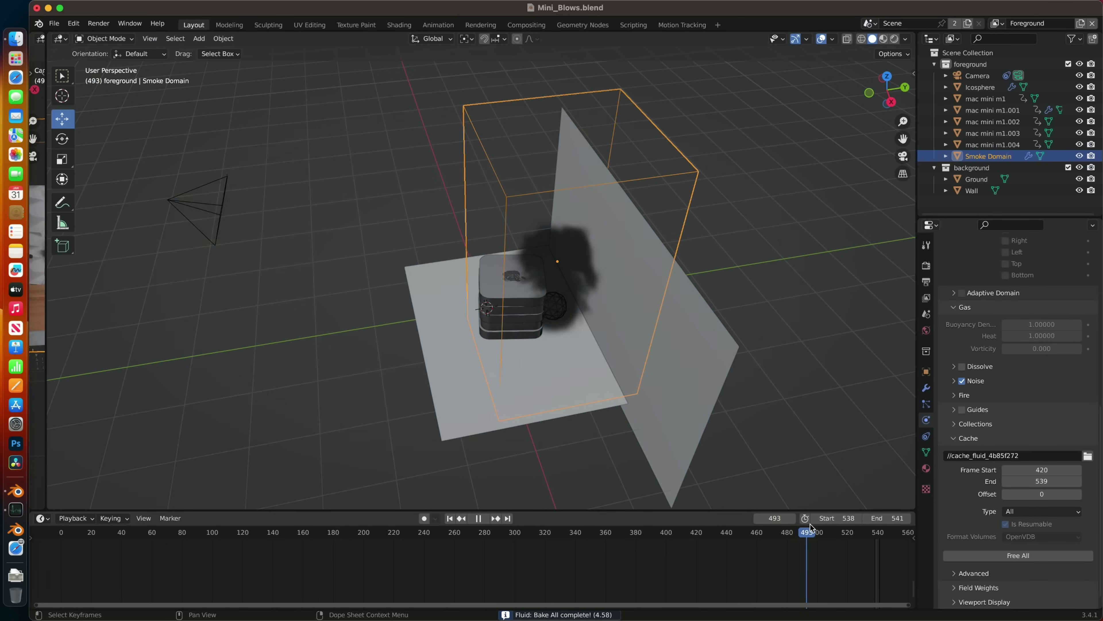
Scrub and preview the smoke simulation through the camera, then orbit to view the new plane
left_click_drag(845, 523, 801, 531)
left_click_drag(710, 533, 694, 533)
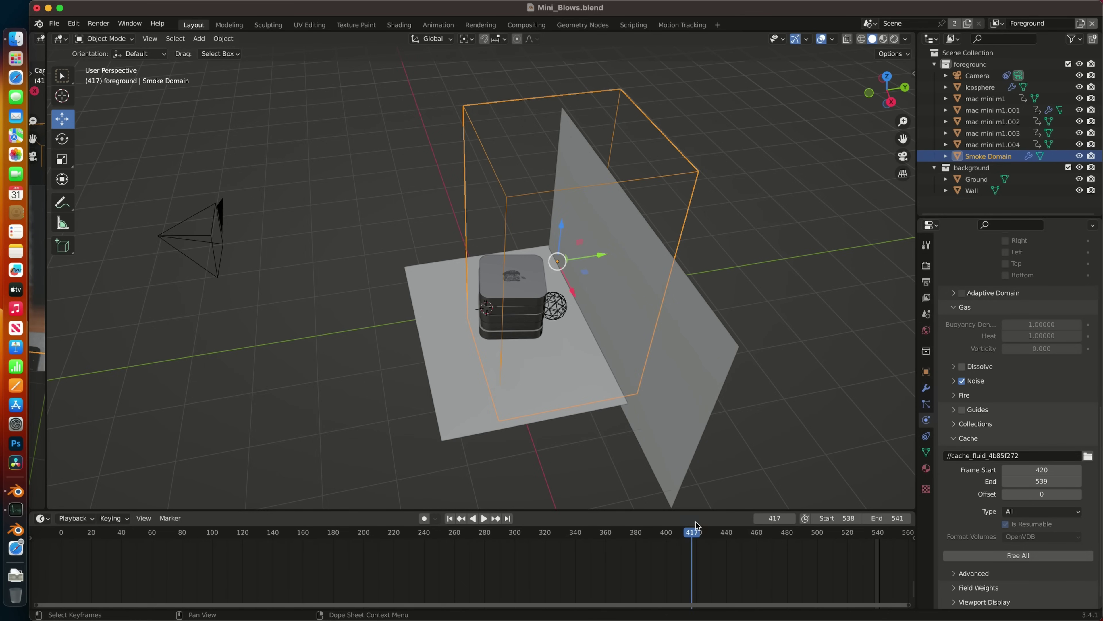
key("KP_0")
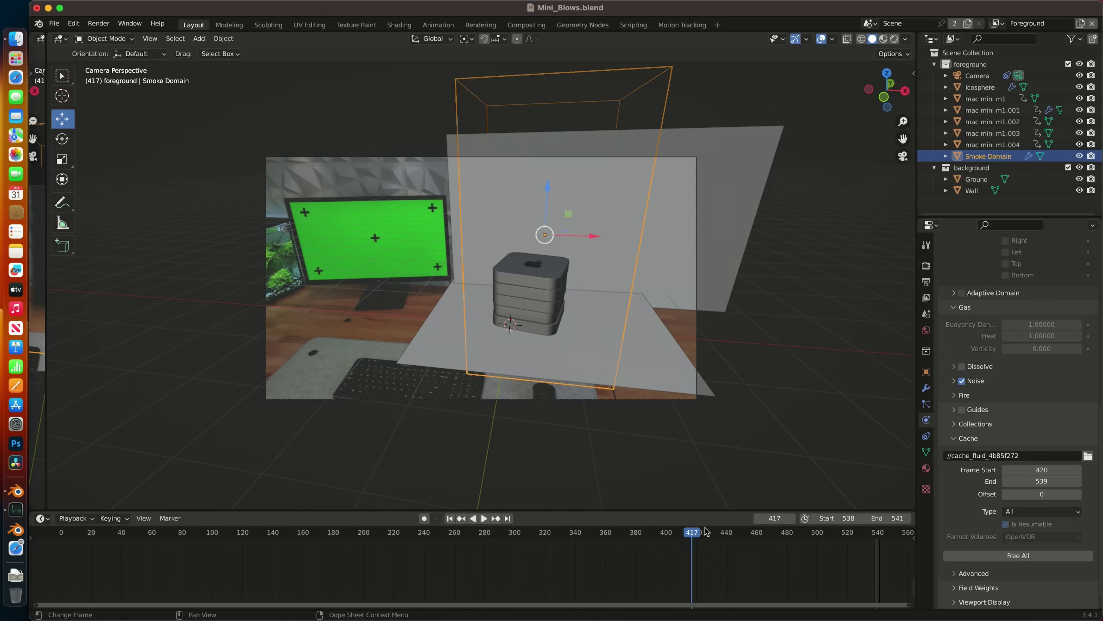
key("space")
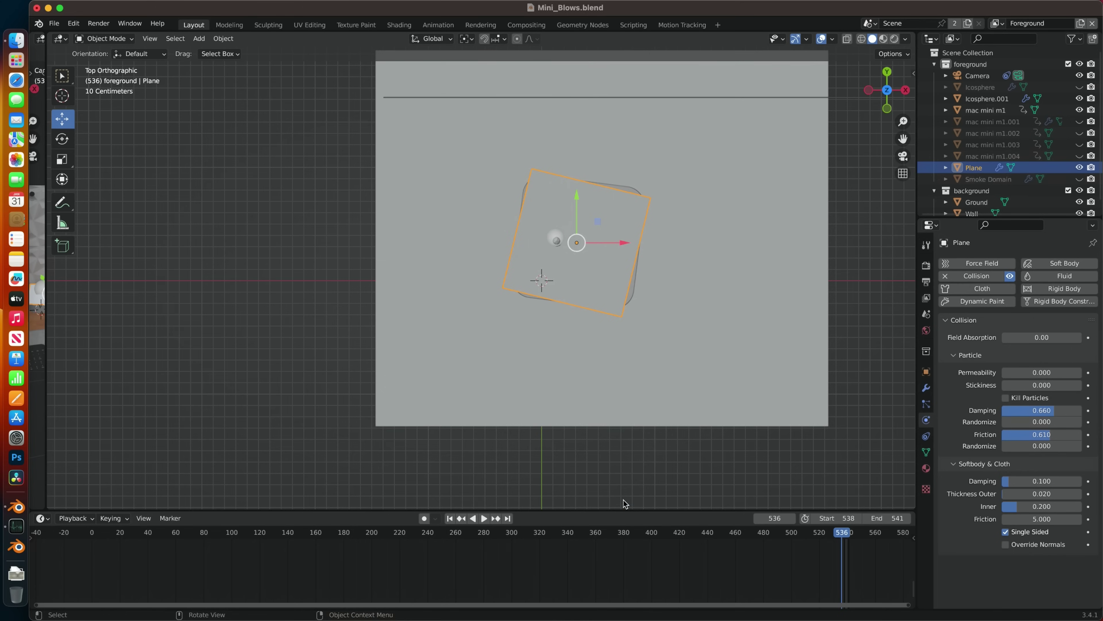
middle_click_drag(623, 504, 746, 468)
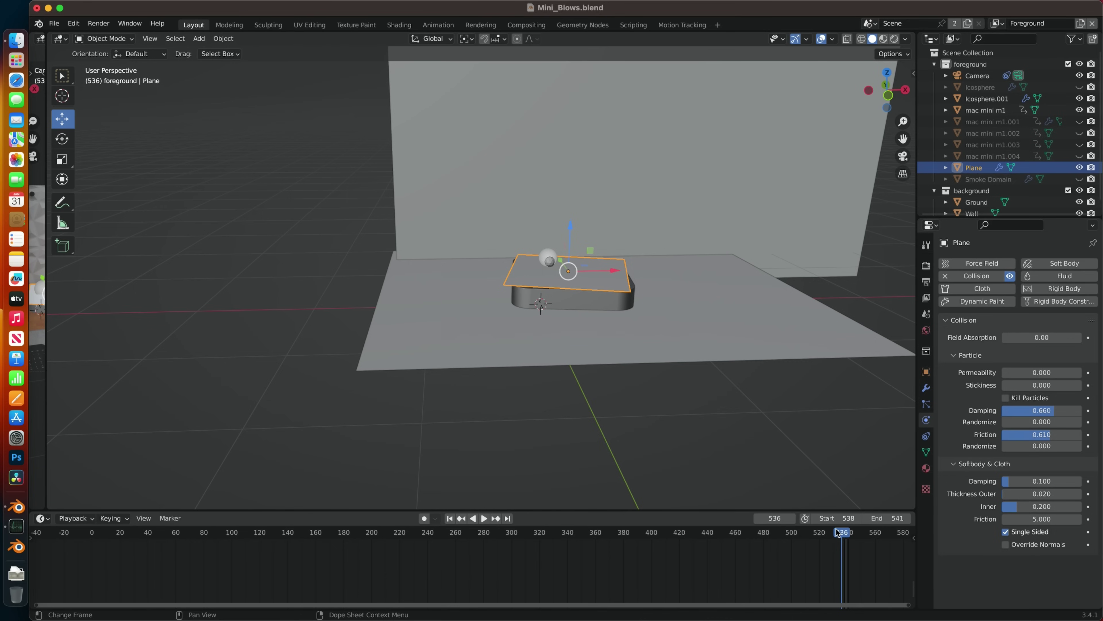
Play the simulation to watch particles burst off the collision plane
key("space")
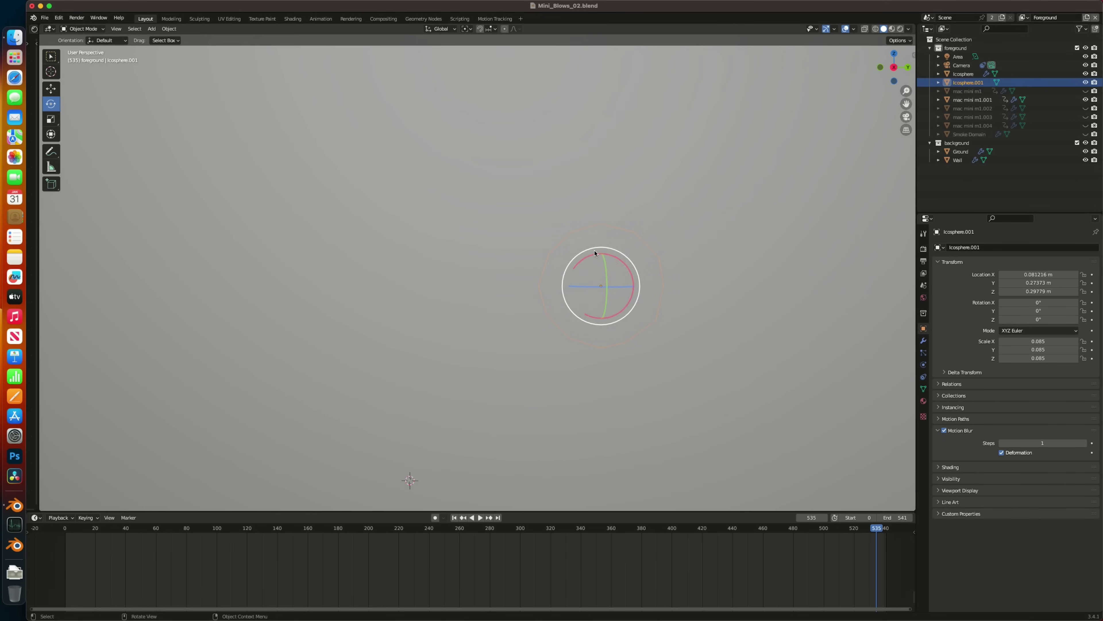
Tilt the icosphere about 8° on X and give its material yellow base and emission colours
key("shift+space")
key("s")
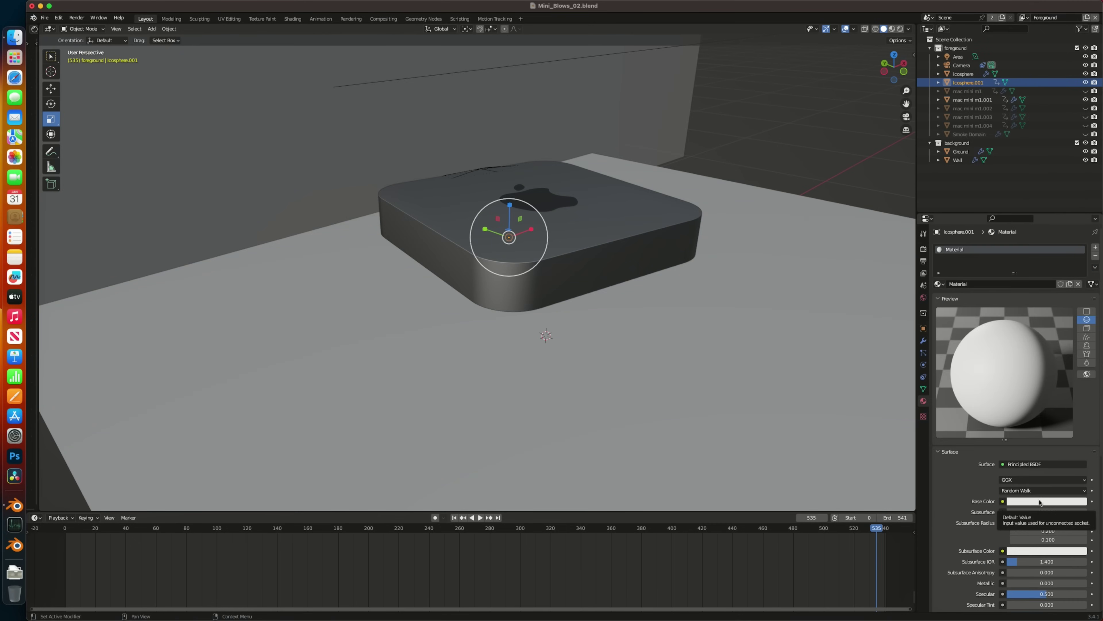
scroll(1101, 429, "down", 5)
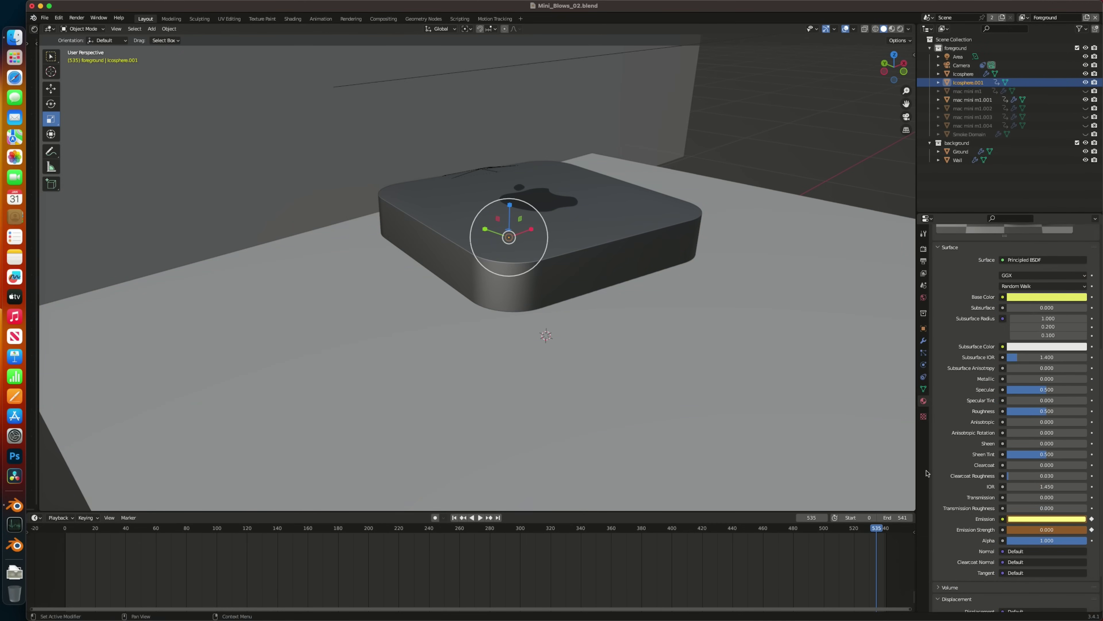
left_click(1051, 501)
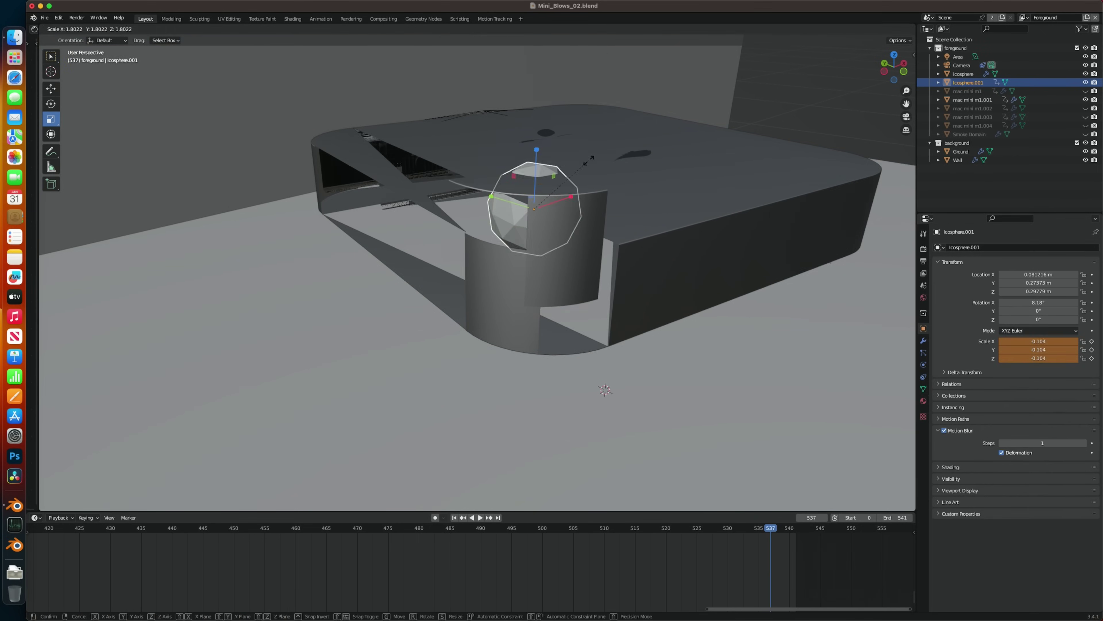
left_click(770, 527)
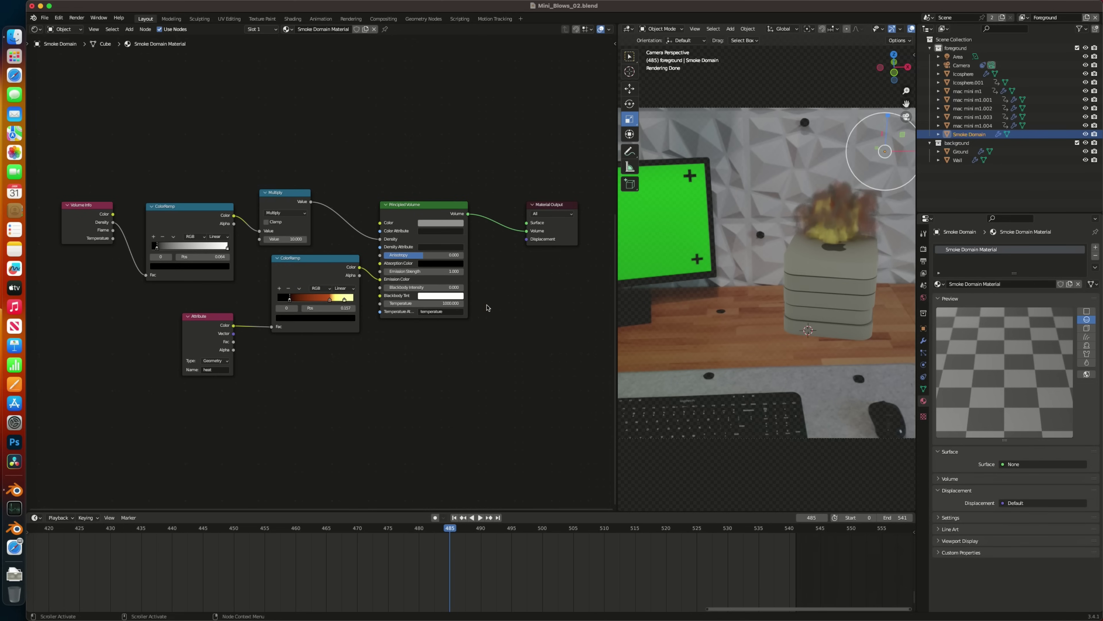
Widen the rendered preview, nudge the fire ColorRamp stop left, and set the density Multiply to 12.600
scroll(478, 313, "up", 2)
scroll(510, 320, "down", 2)
left_click_drag(617, 309, 53, 309)
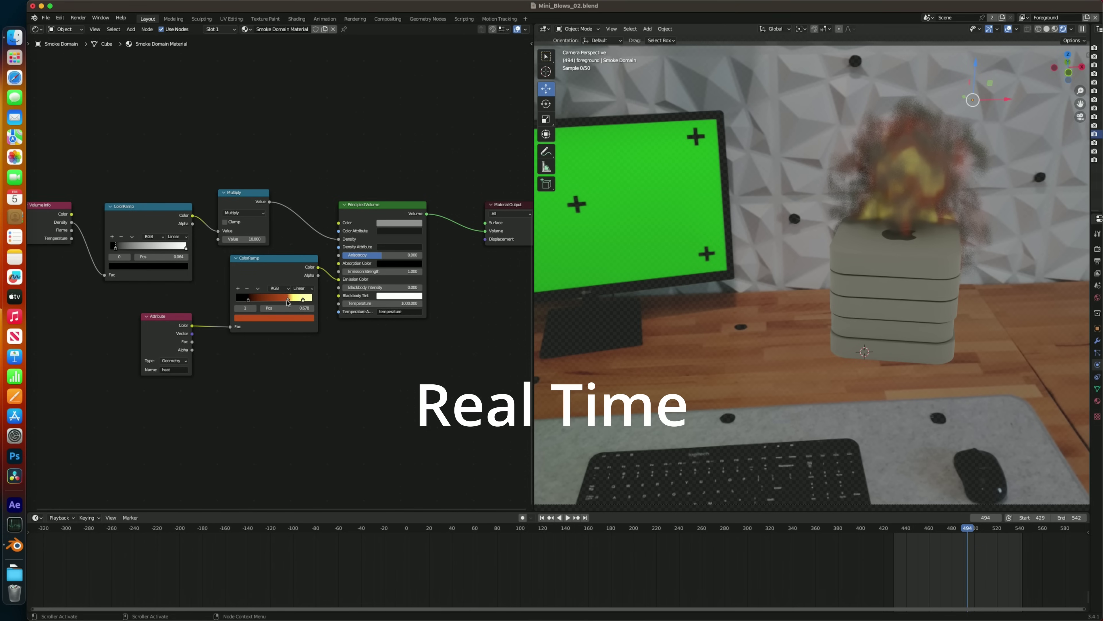
left_click_drag(287, 302, 286, 302)
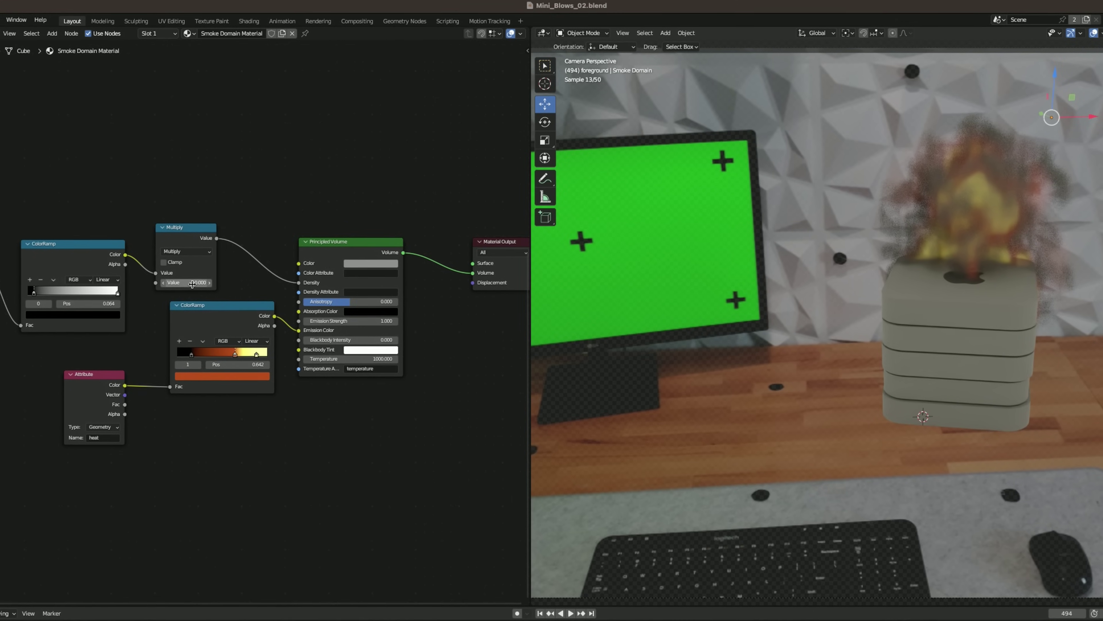
mouse_move(192, 285)
left_mouse_down()
mouse_move(226, 291)
mouse_move(184, 292)
left_mouse_up()
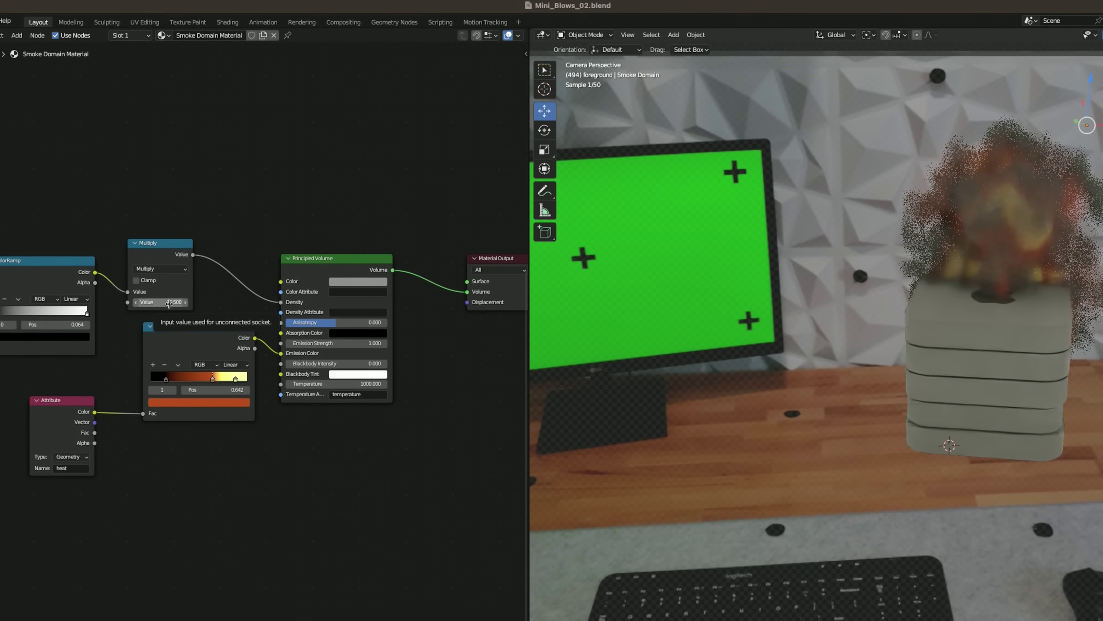
left_click_drag(164, 303, 132, 310)
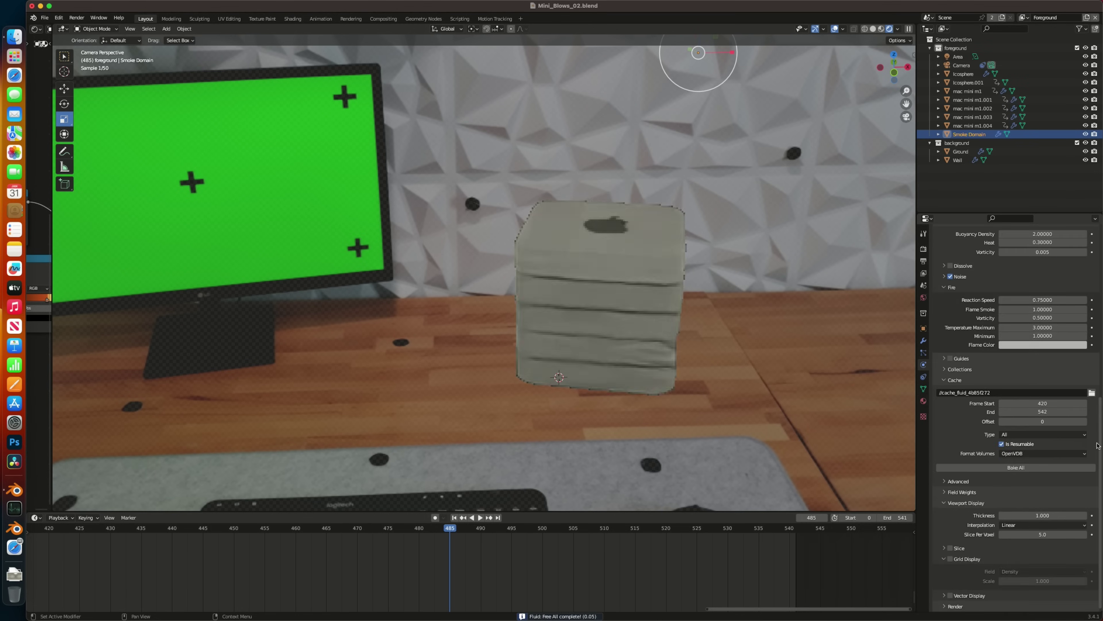
Bake All the smoke domain's fluid simulation cache in Physics > Cache
left_click_drag(1097, 446, 1102, 374)
scroll(1043, 434, "down", 8)
left_click(1020, 469)
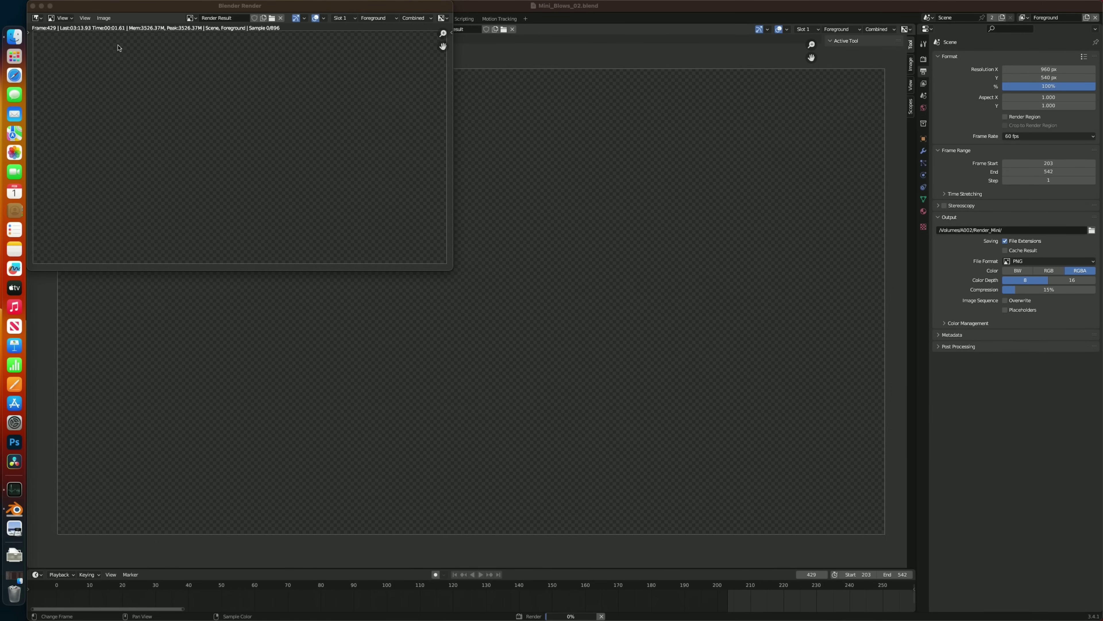
Confirm in Finder that Render_Mini ends at 0428.png, then switch to the Rendering workspace
left_click(14, 38)
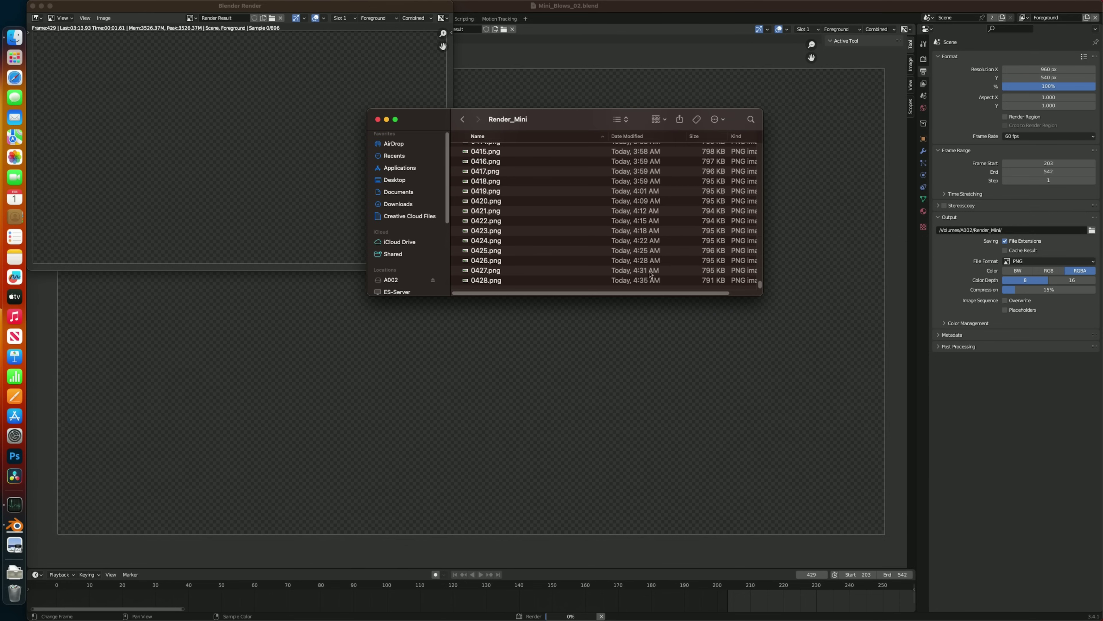
left_click(647, 282)
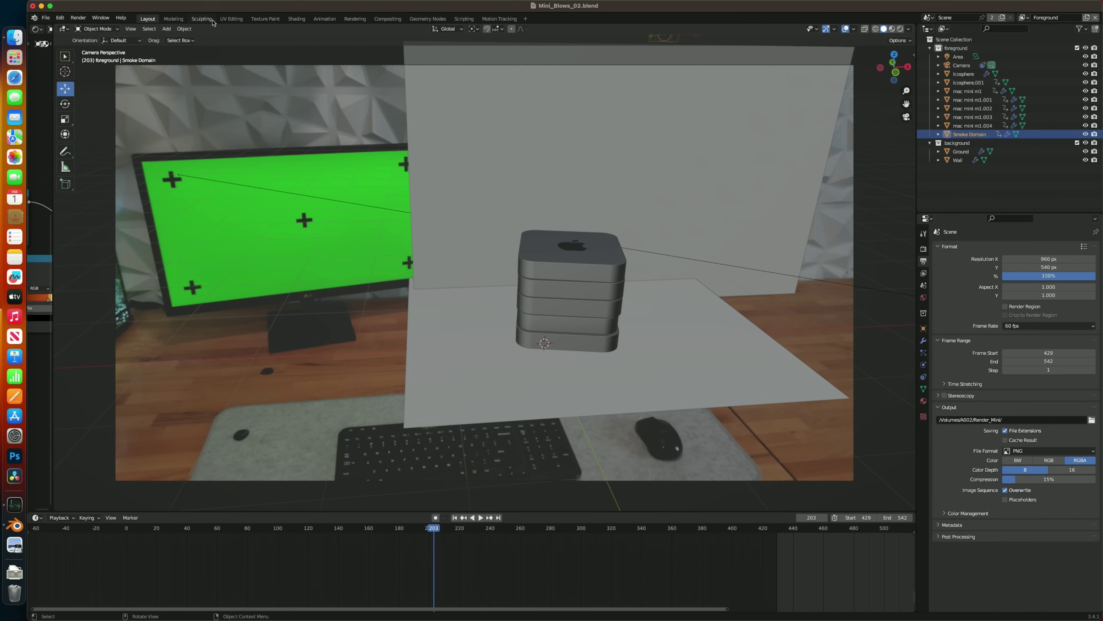
left_click(354, 19)
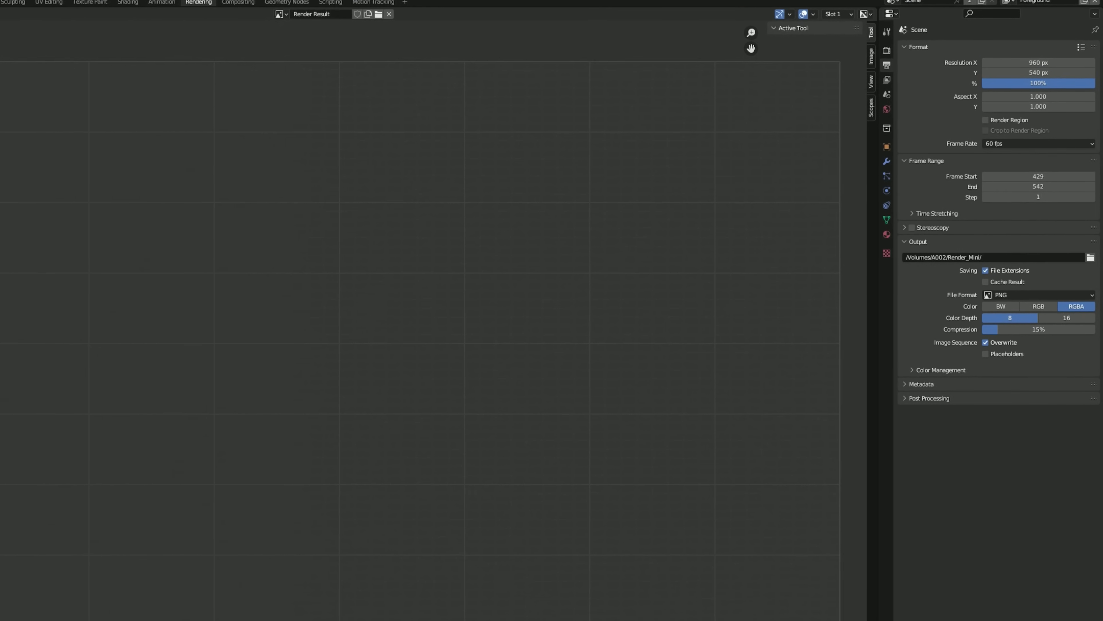
Start the animation render with F12 and select the video_cache folder as the disk cache directory
key("F12")
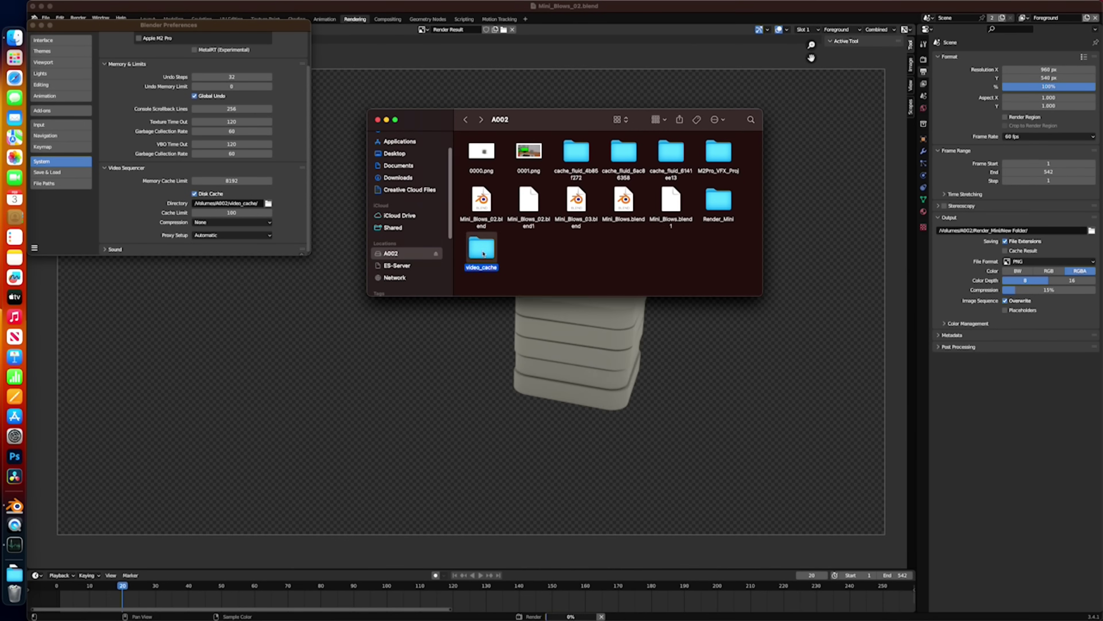
double_click(482, 248)
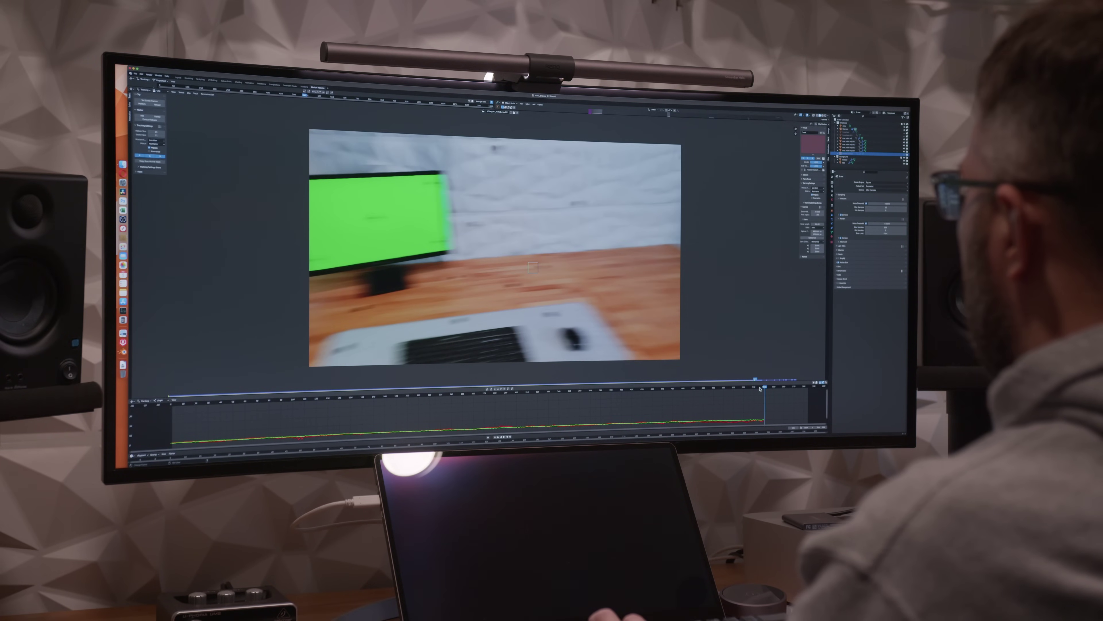
Place a marker on a desk dot at a sharp frame, adjust it with G, and track it forward
left_click_drag(763, 388, 348, 389)
key("space")
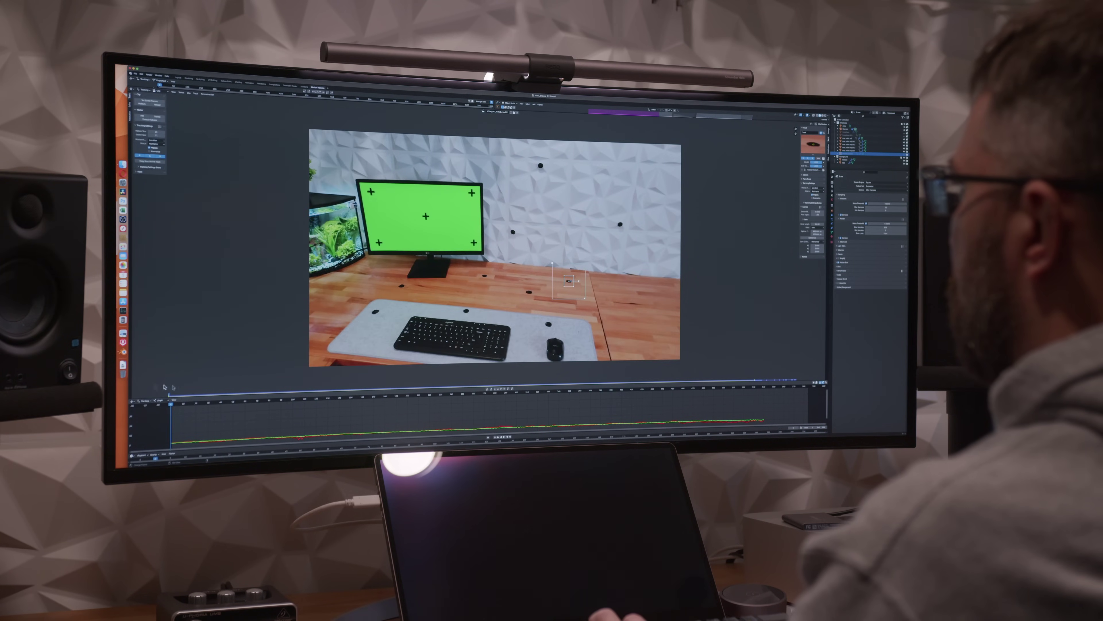
left_click_drag(643, 434, 156, 427)
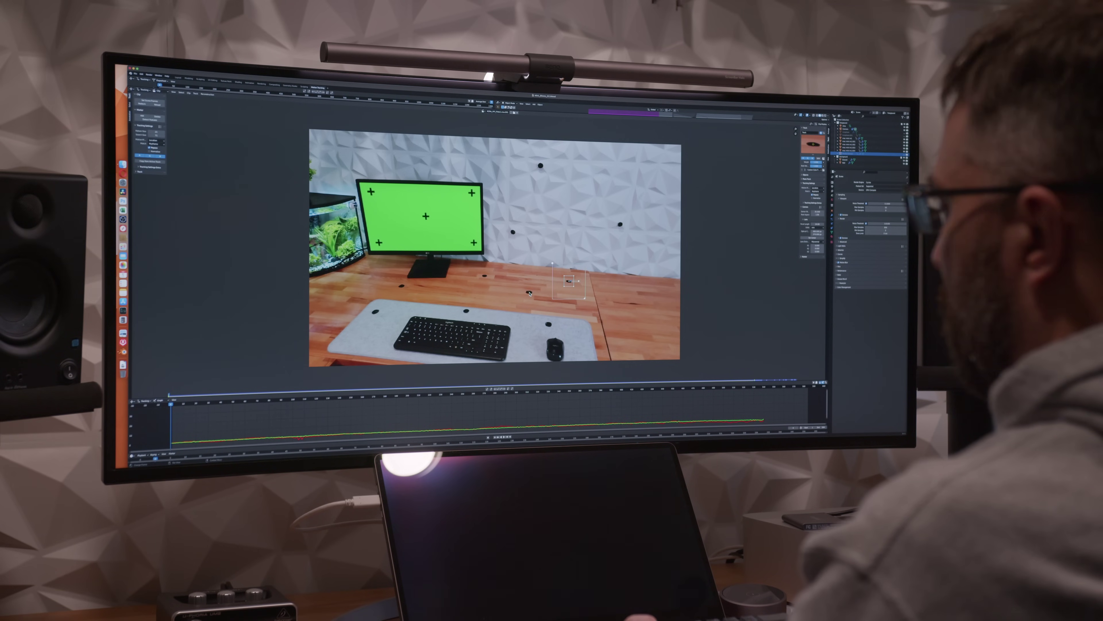
left_click(530, 293, "ctrl")
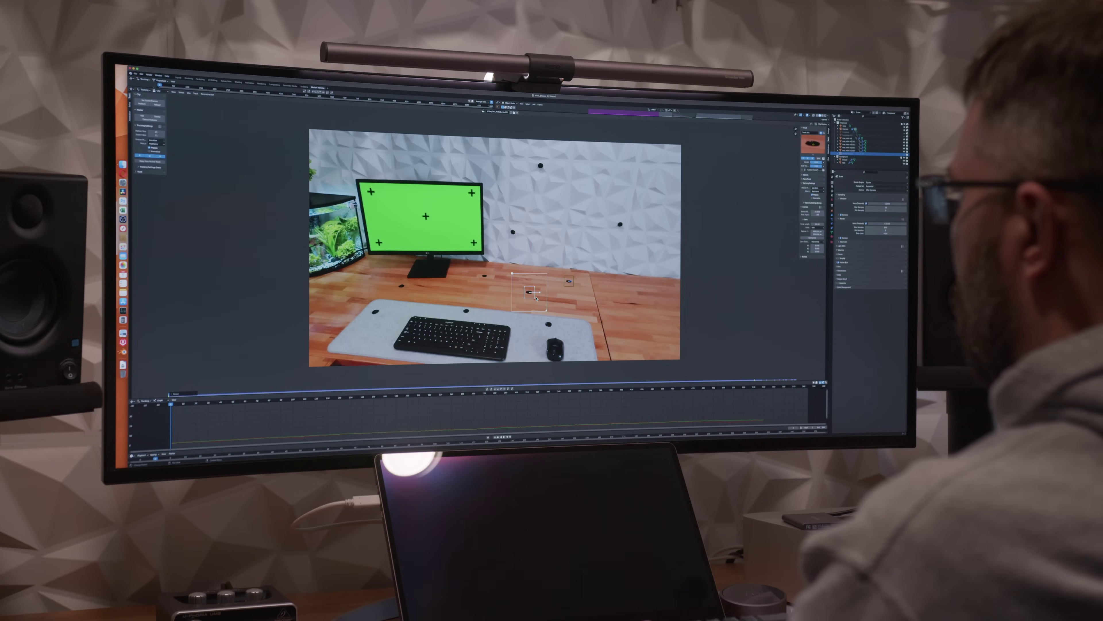
key("g")
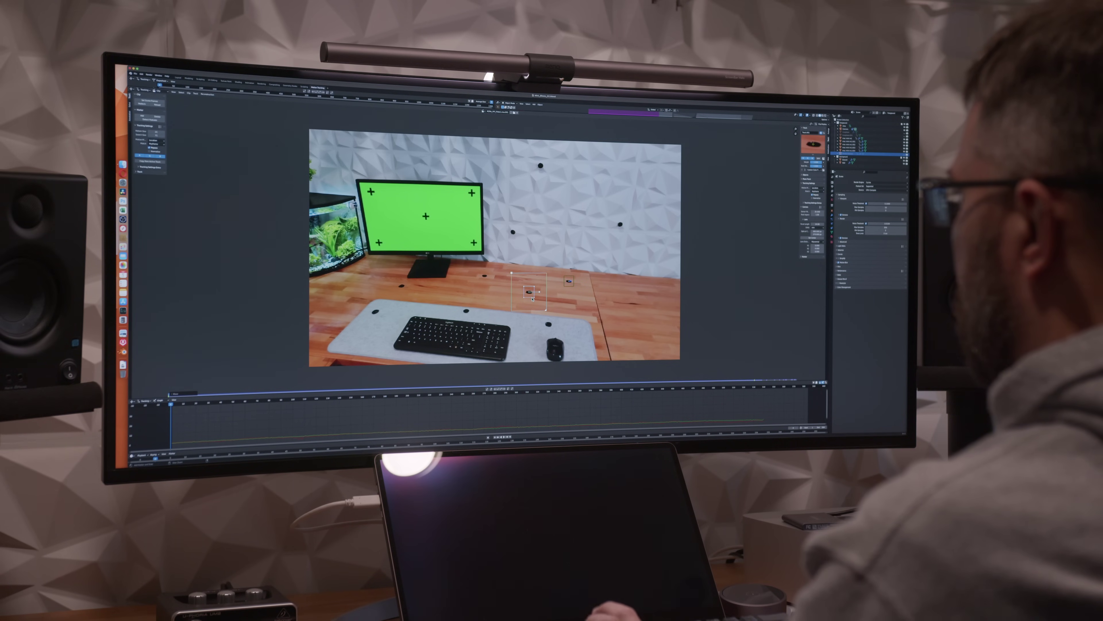
key("ctrl+t")
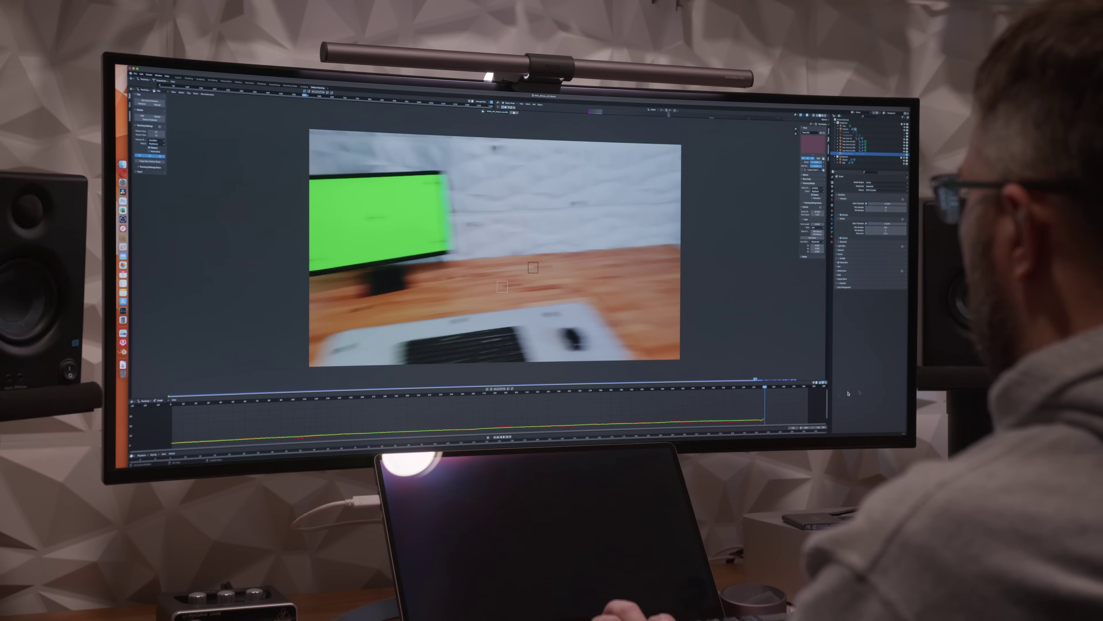
left_click_drag(768, 388, 695, 405)
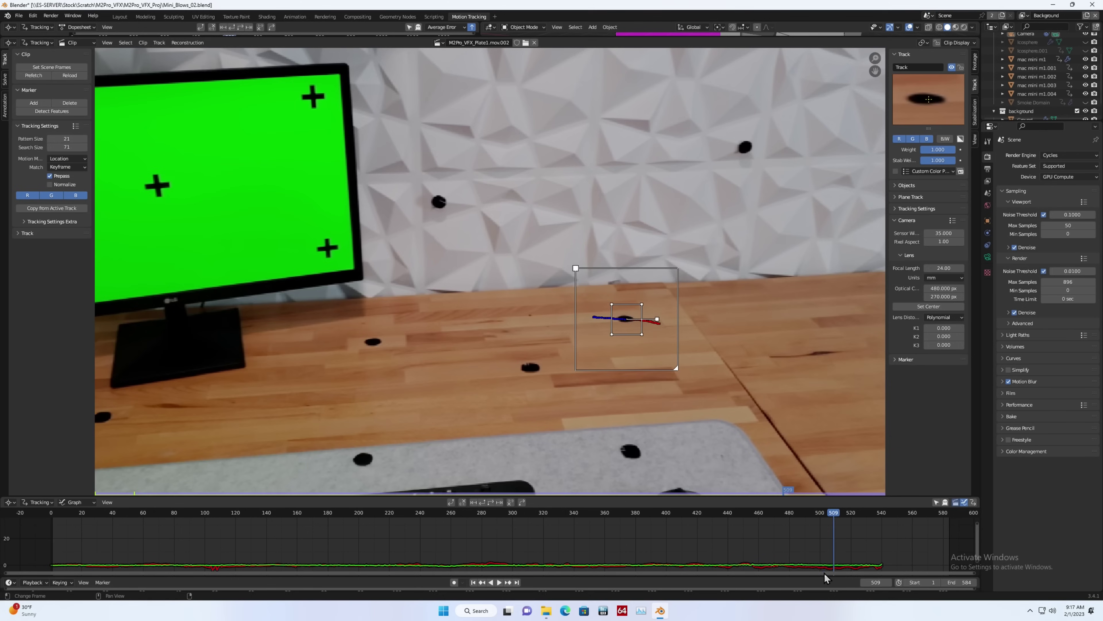
left_click_drag(824, 573, 43, 575)
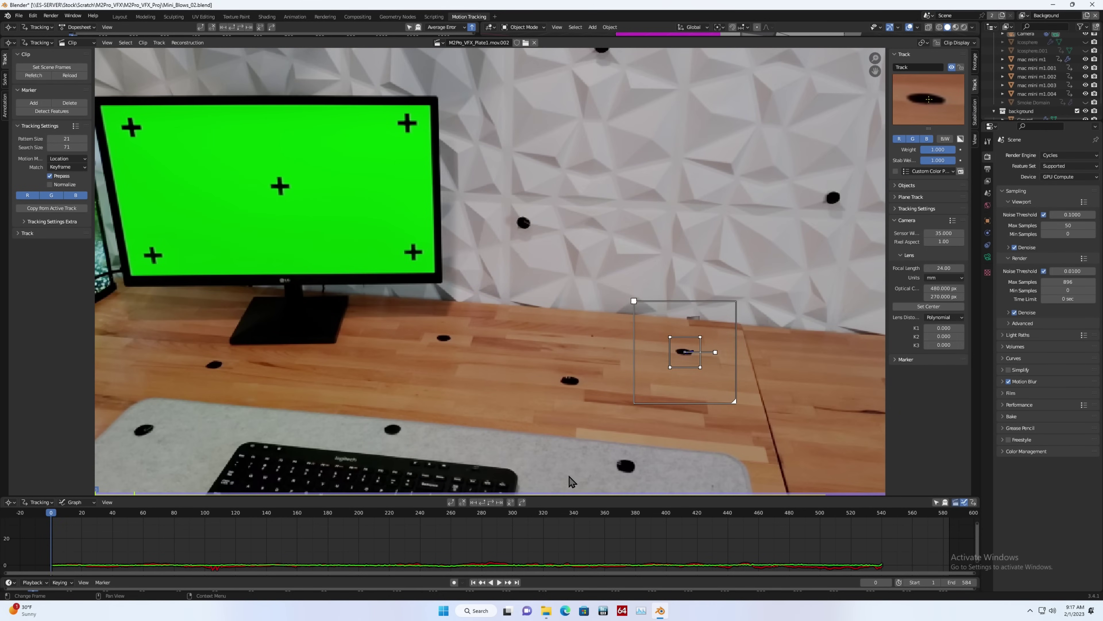
Add the Track.001 marker on the mouse-pad dot and jump to a later animation frame
left_click(629, 465, "ctrl")
scroll(660, 442, "down", 3)
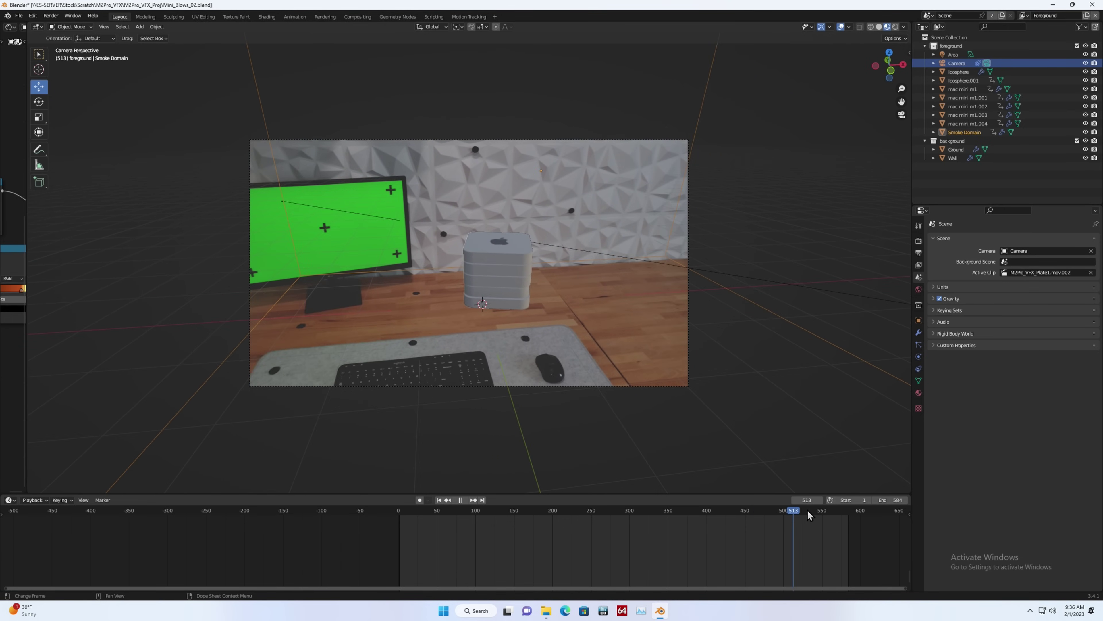
mouse_move(823, 511)
left_mouse_down()
mouse_move(833, 512)
mouse_move(822, 517)
left_mouse_up()
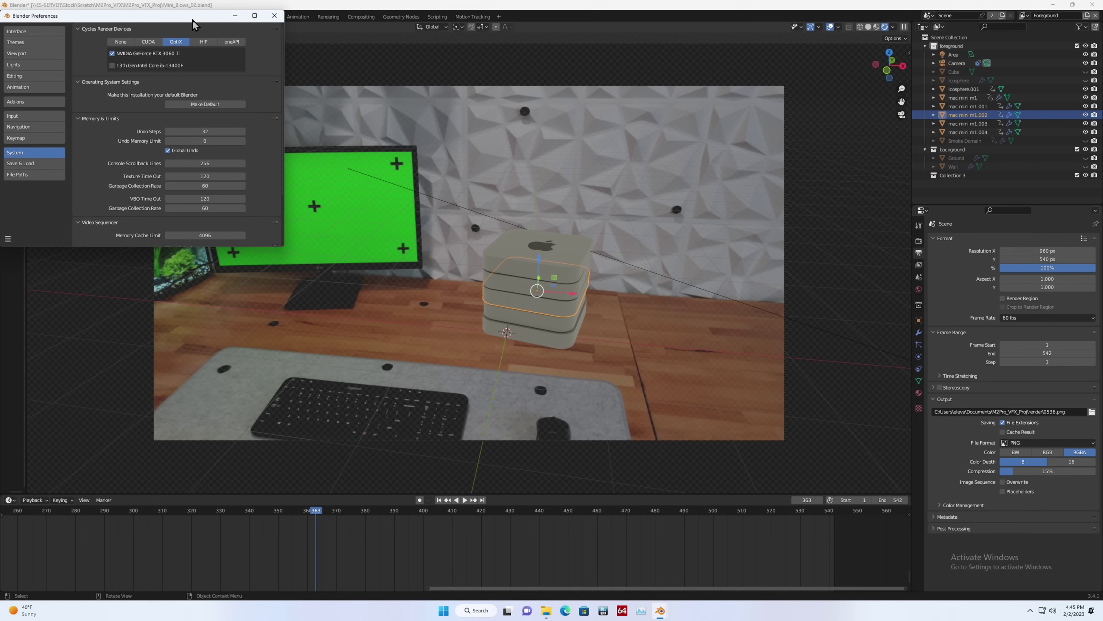
Close Preferences and move the smoke ColorRamp's dark stop to position 0.198
left_click(273, 18)
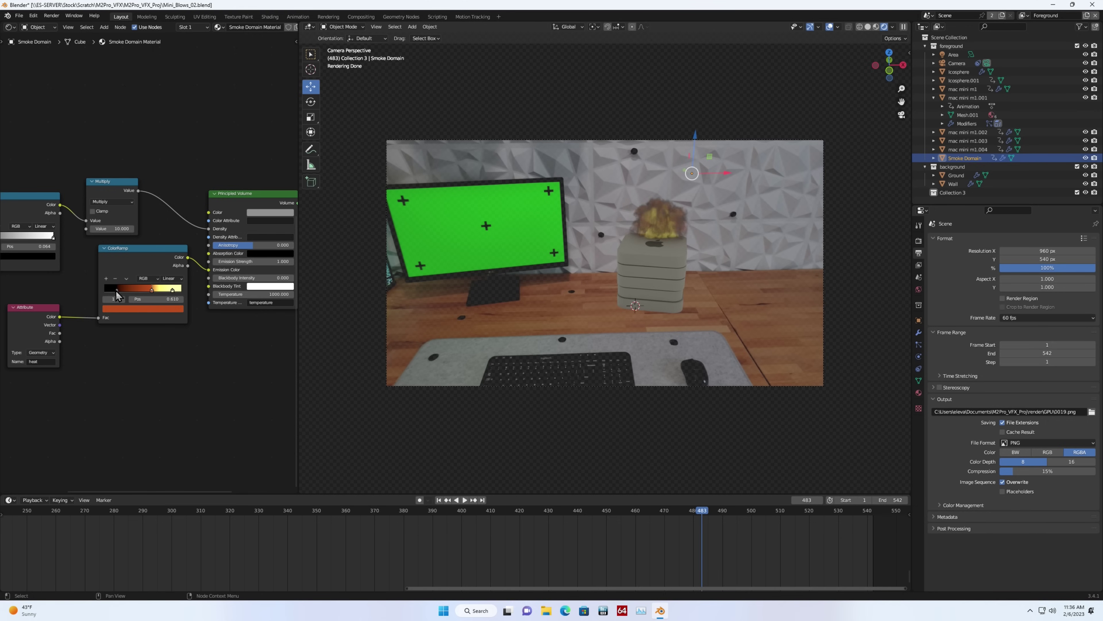
left_click_drag(119, 292, 120, 292)
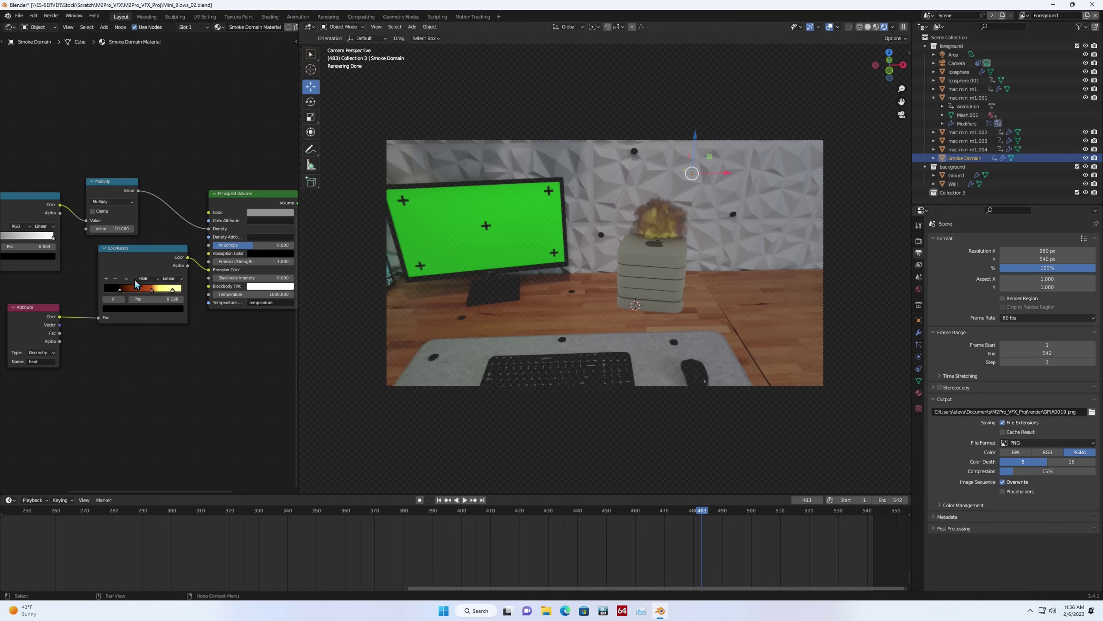